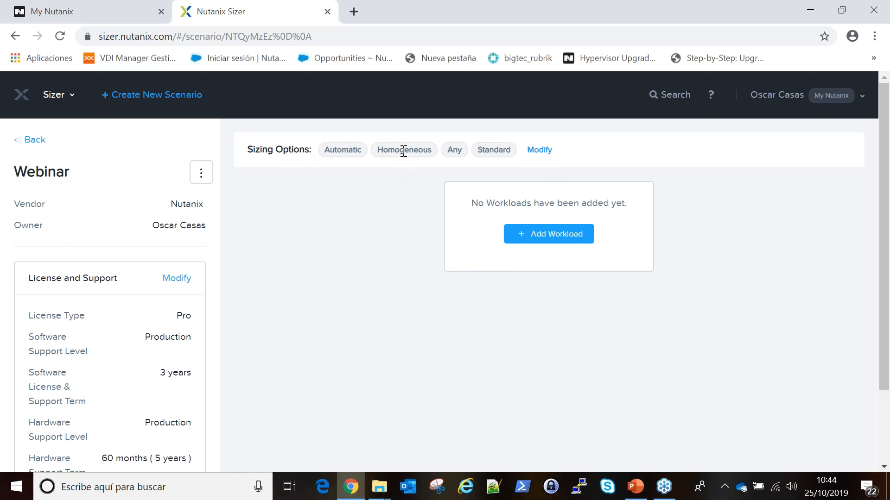
pyautogui.moveTo(427, 153); pyautogui.dragTo(382, 152)
pyautogui.click(680, 458)
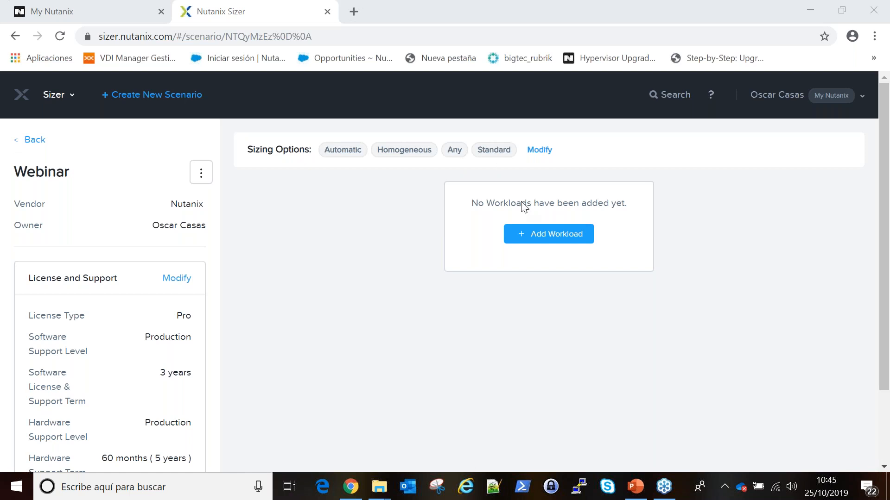
pyautogui.click(200, 173)
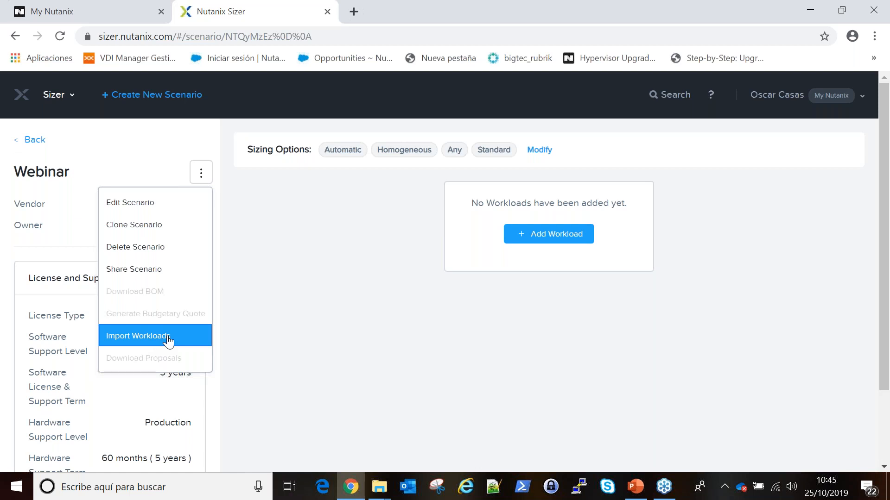
pyautogui.click(267, 294)
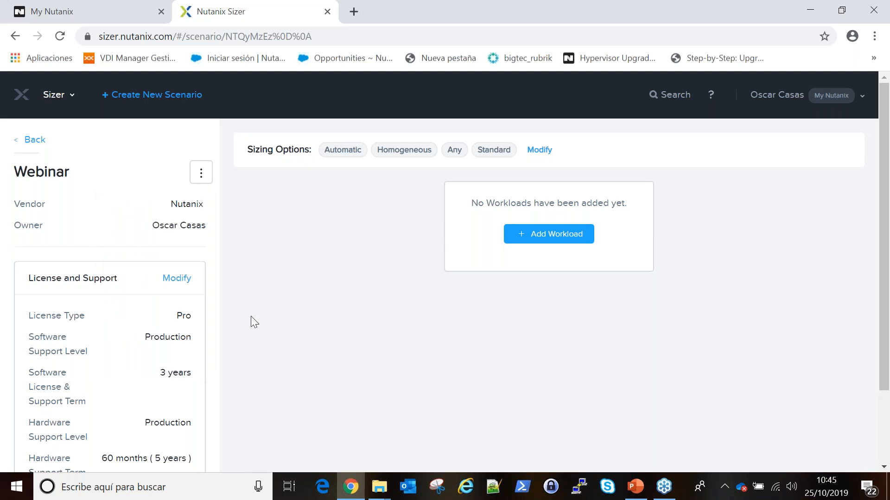
pyautogui.scroll(-1, 252, 312)
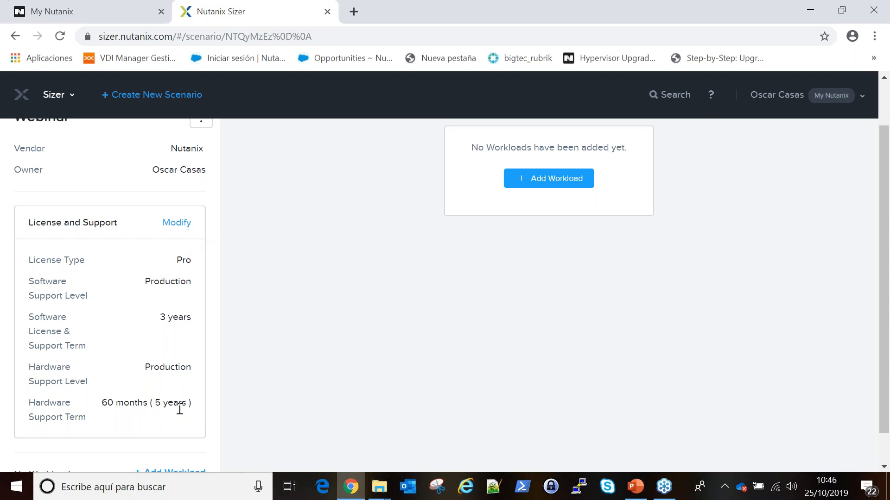
pyautogui.click(186, 224)
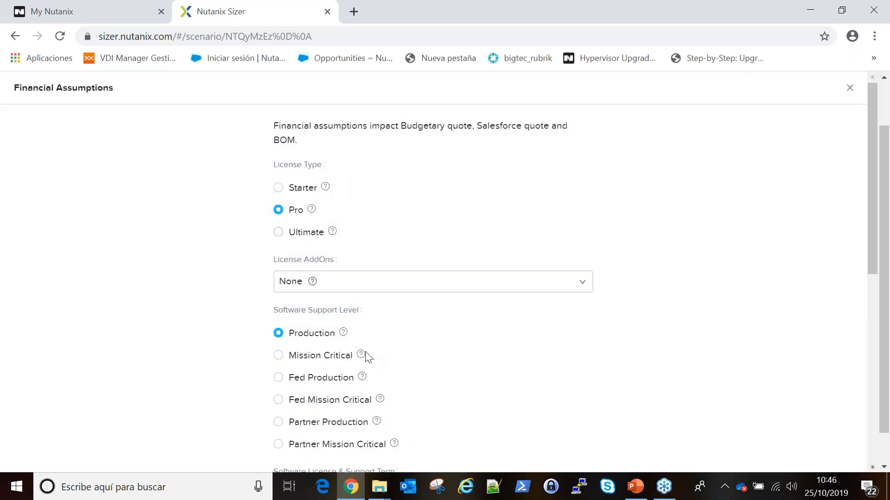
pyautogui.click(851, 91)
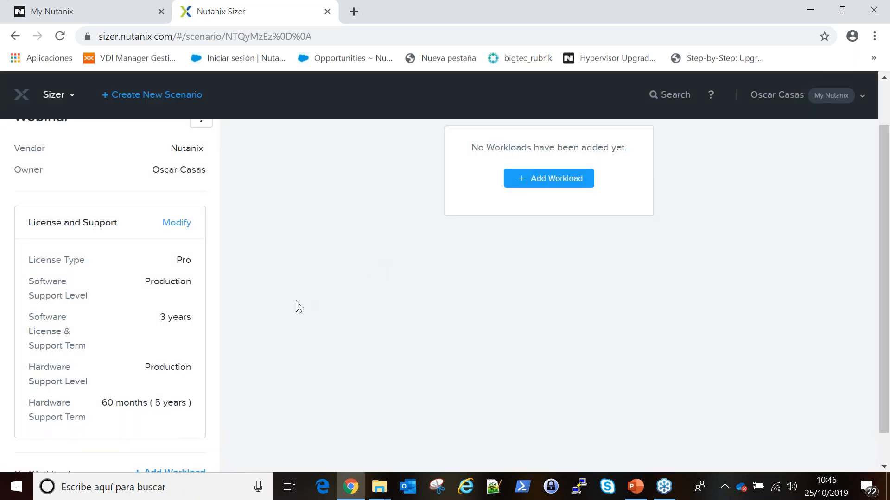
pyautogui.scroll(-2, 296, 301)
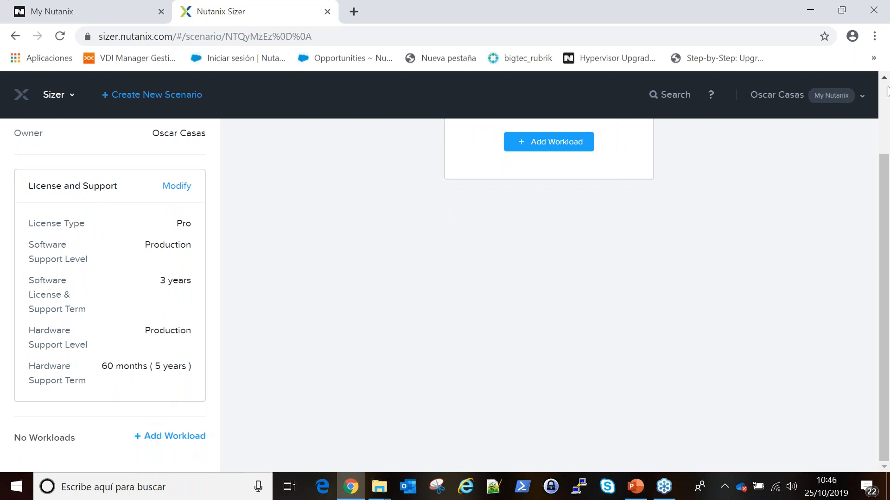
pyautogui.scroll(3, 739, 198)
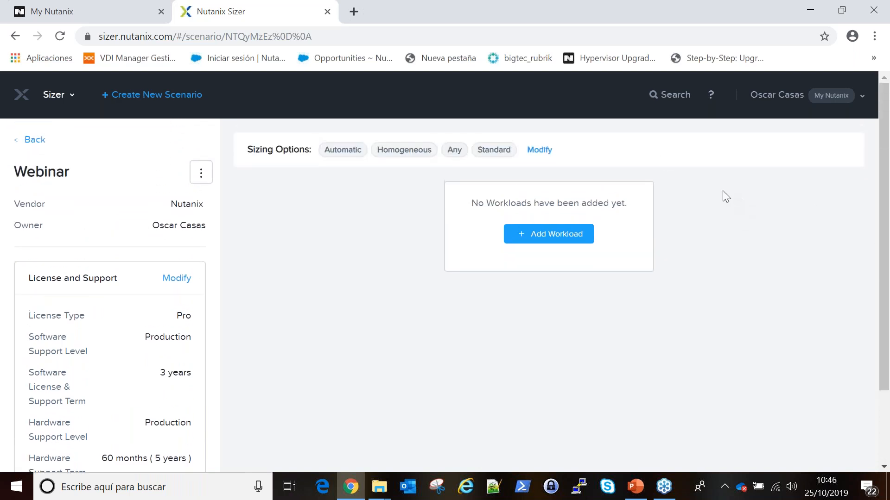
# Add a new VDI-type workload named 'VDI' and advance to its details step.
pyautogui.click(539, 238)
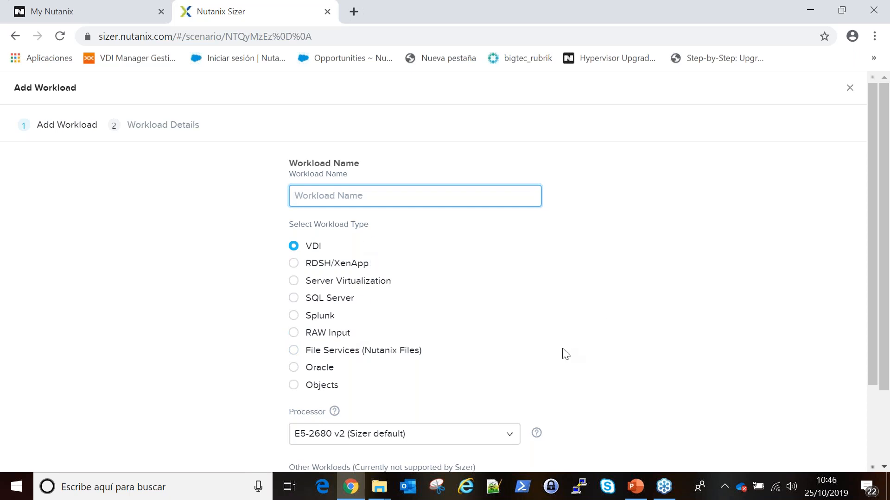
pyautogui.moveTo(878, 258); pyautogui.dragTo(753, 149)
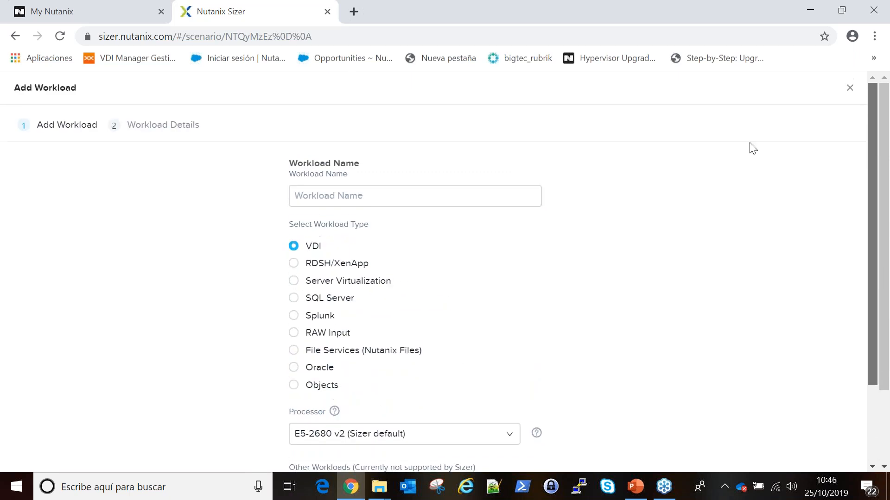
pyautogui.click(361, 196)
pyautogui.write('VDI')
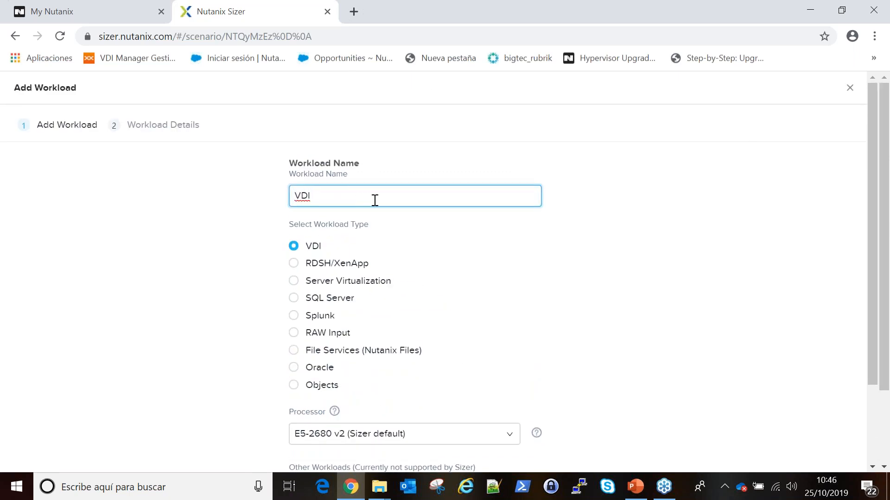
pyautogui.scroll(-2, 871, 256)
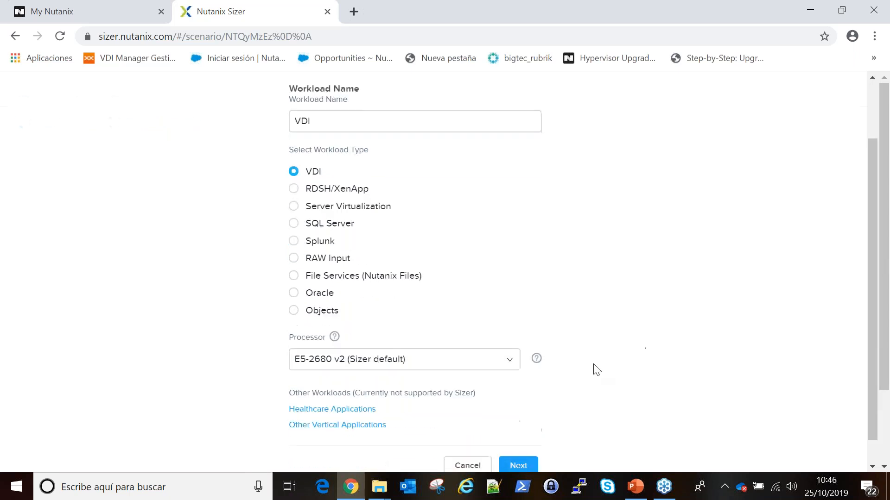
pyautogui.click(516, 465)
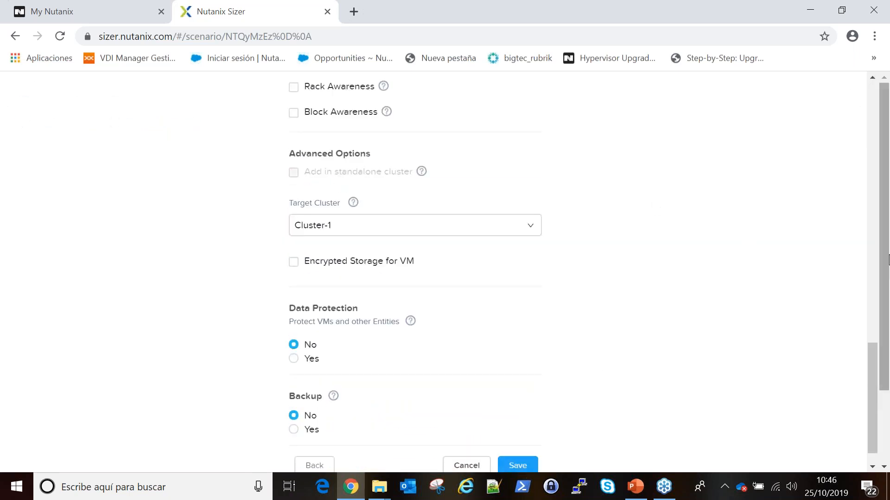
pyautogui.moveTo(869, 352); pyautogui.dragTo(884, 104)
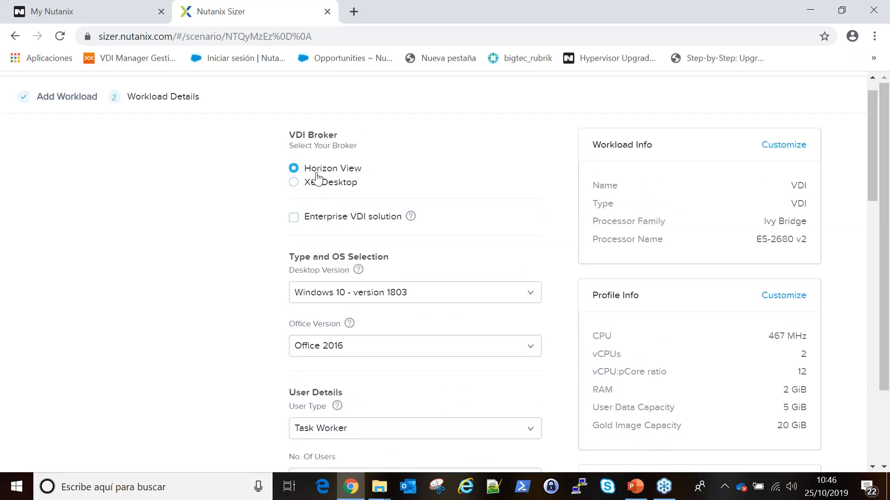
# Set the VDI workload to the XenDesktop broker, Power User type and 50 users.
pyautogui.click(294, 183)
pyautogui.moveTo(888, 256); pyautogui.dragTo(886, 300)
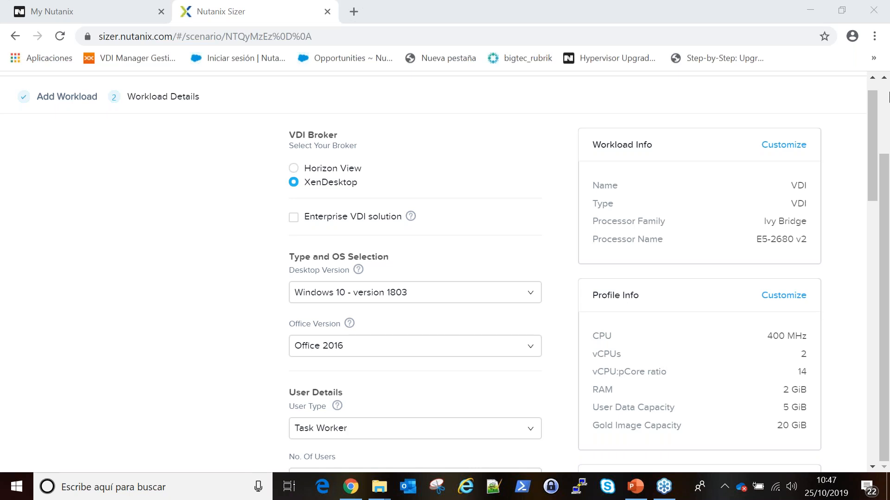
pyautogui.moveTo(871, 162); pyautogui.dragTo(873, 199)
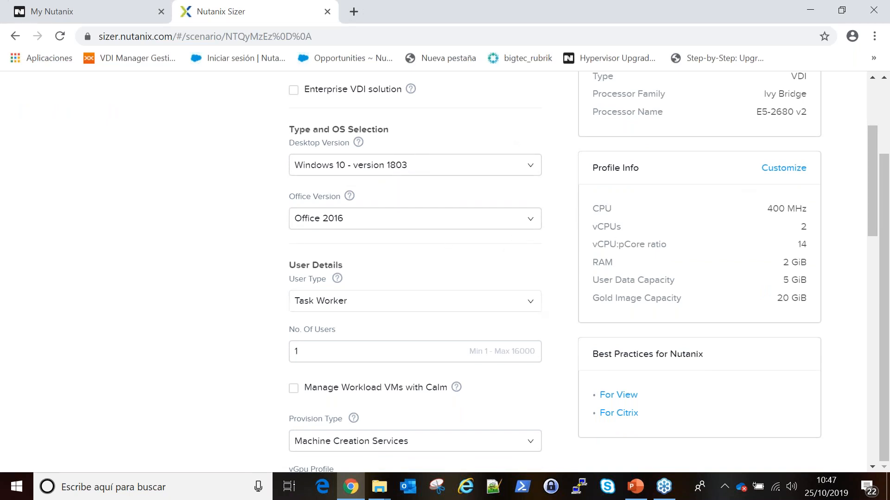
pyautogui.click(354, 304)
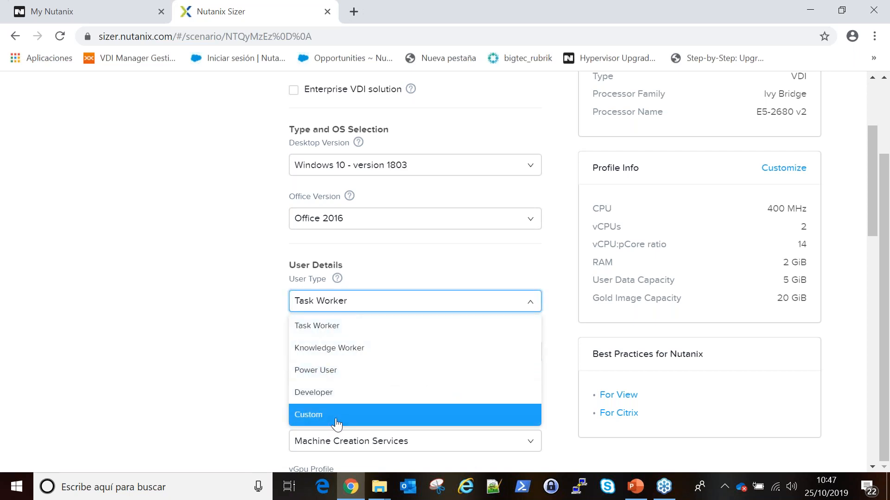
pyautogui.click(349, 376)
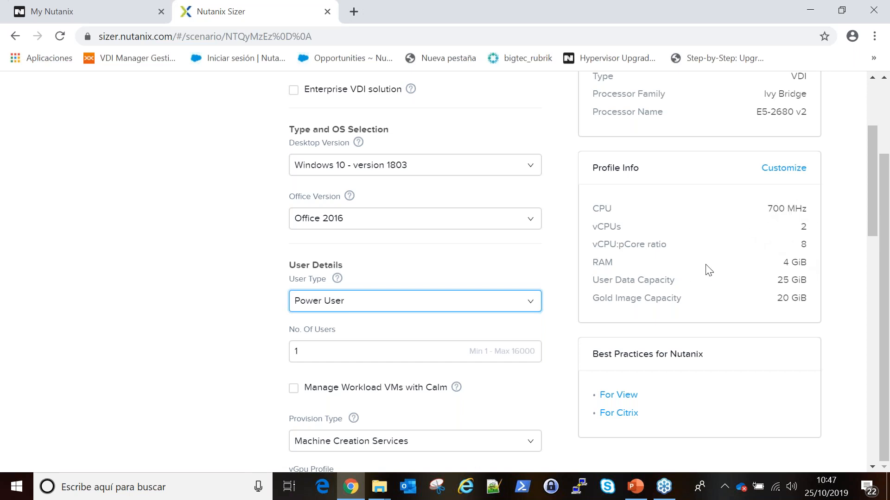
pyautogui.click(364, 351)
pyautogui.click(364, 351)
pyautogui.write('50')
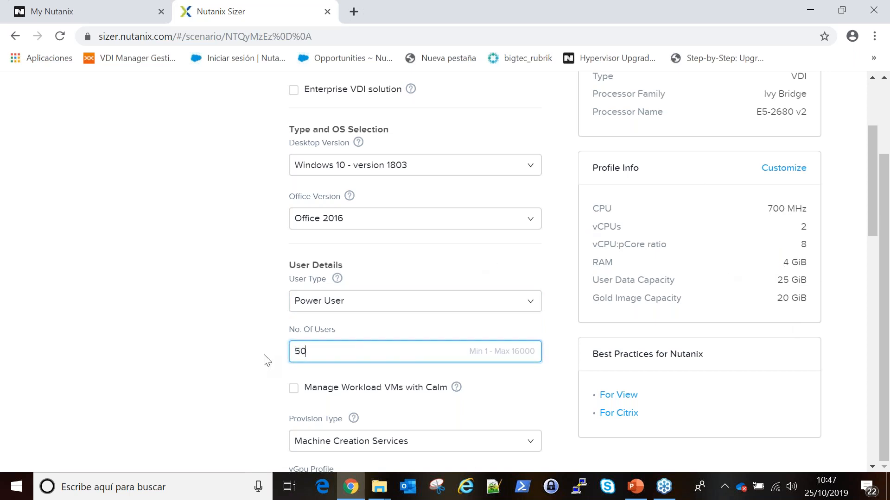
pyautogui.click(169, 345)
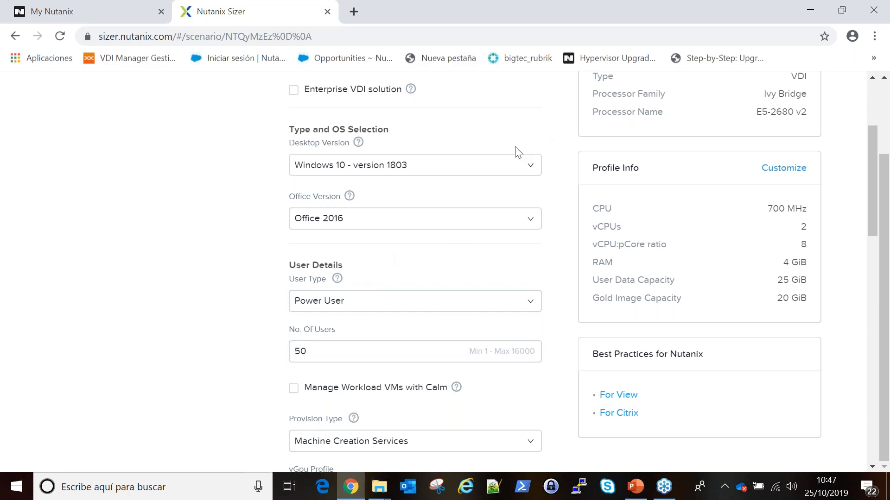
pyautogui.moveTo(875, 159); pyautogui.dragTo(880, 126)
pyautogui.scroll(-2, 883, 187)
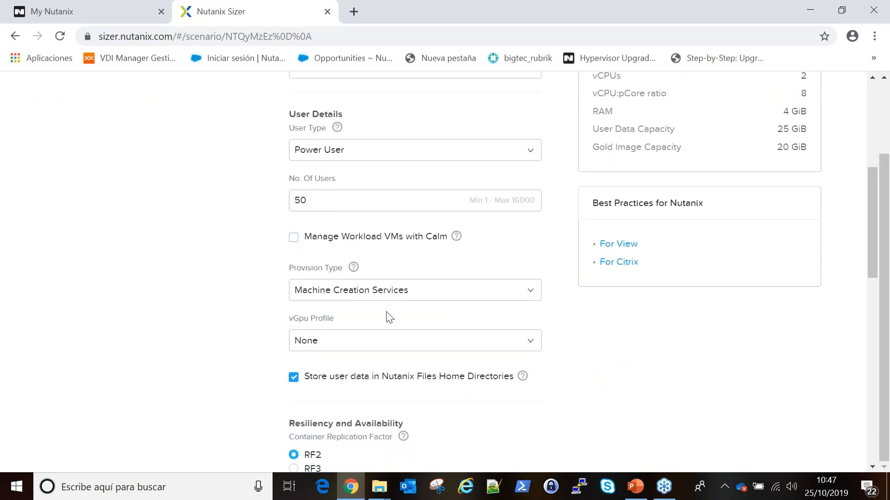
pyautogui.click(427, 294)
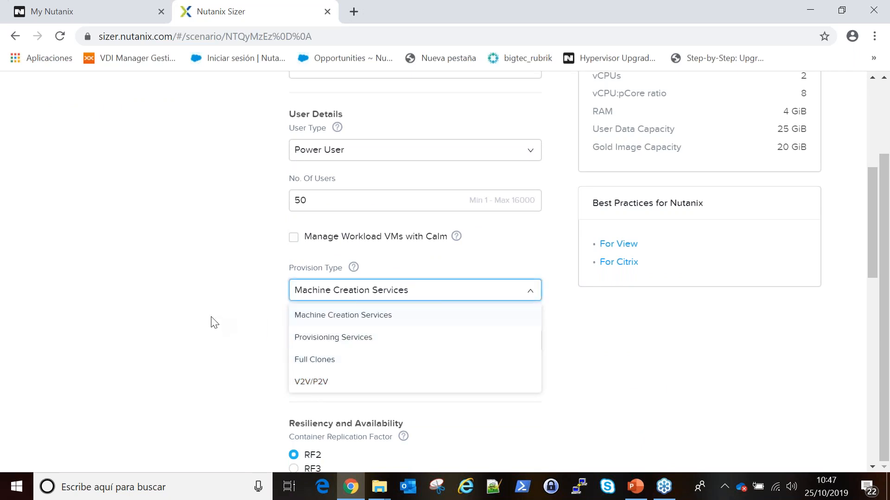
pyautogui.click(258, 342)
pyautogui.moveTo(868, 195); pyautogui.dragTo(870, 205)
pyautogui.click(531, 318)
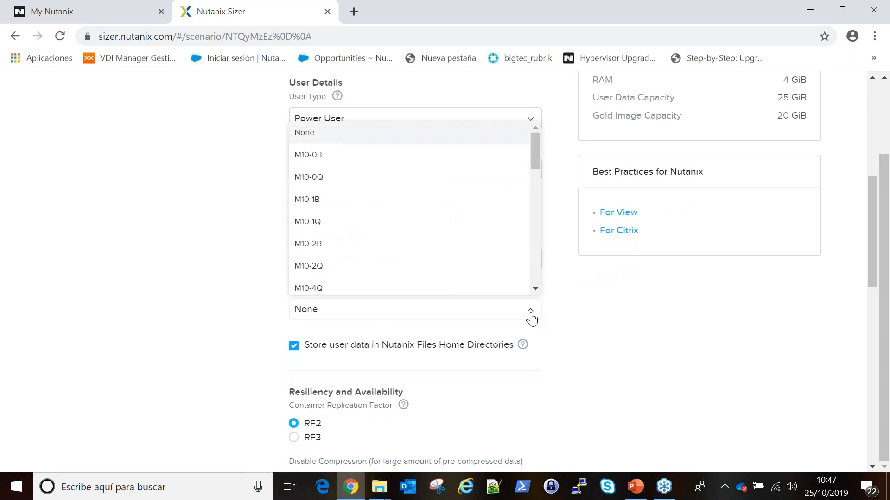
pyautogui.click(624, 341)
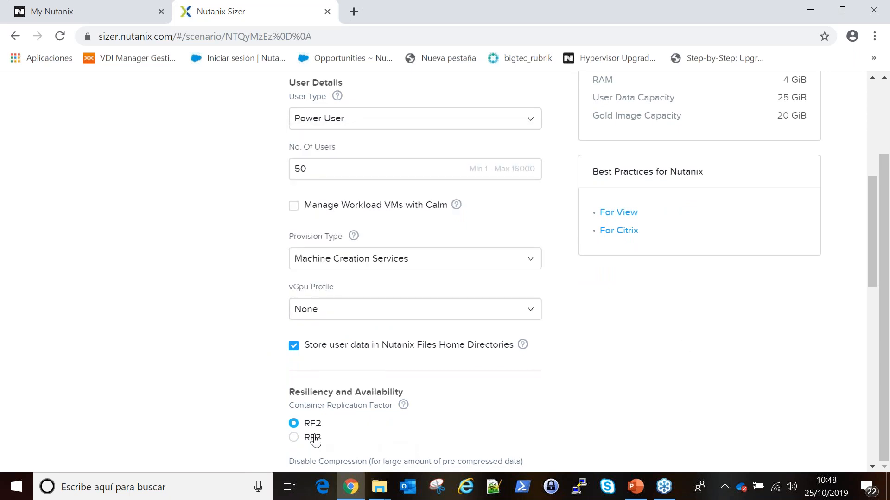
pyautogui.moveTo(874, 188); pyautogui.dragTo(876, 257)
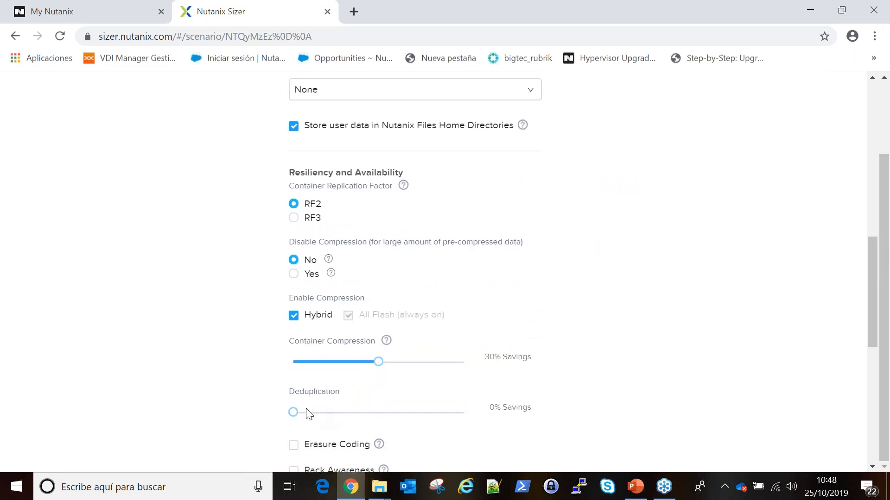
pyautogui.moveTo(293, 412)
pyautogui.mouseDown()
pyautogui.moveTo(357, 407)
pyautogui.moveTo(346, 403)
pyautogui.moveTo(452, 408)
pyautogui.moveTo(287, 408)
pyautogui.mouseUp()
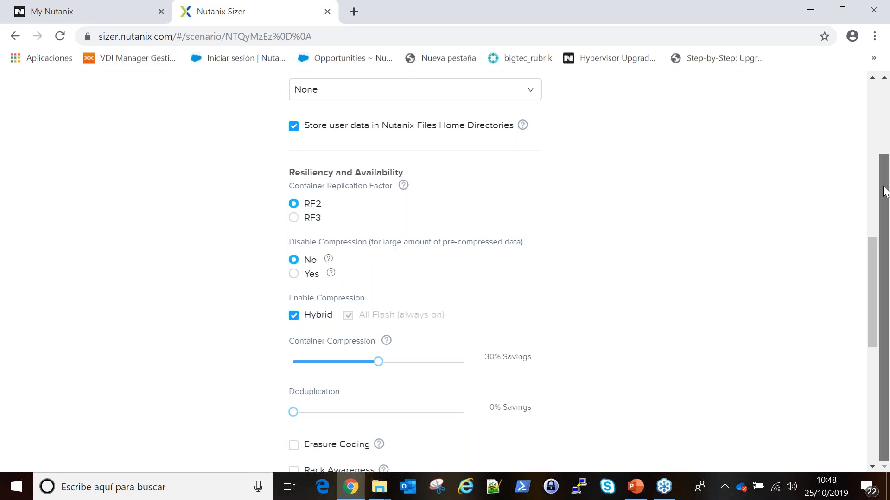
pyautogui.click(874, 245)
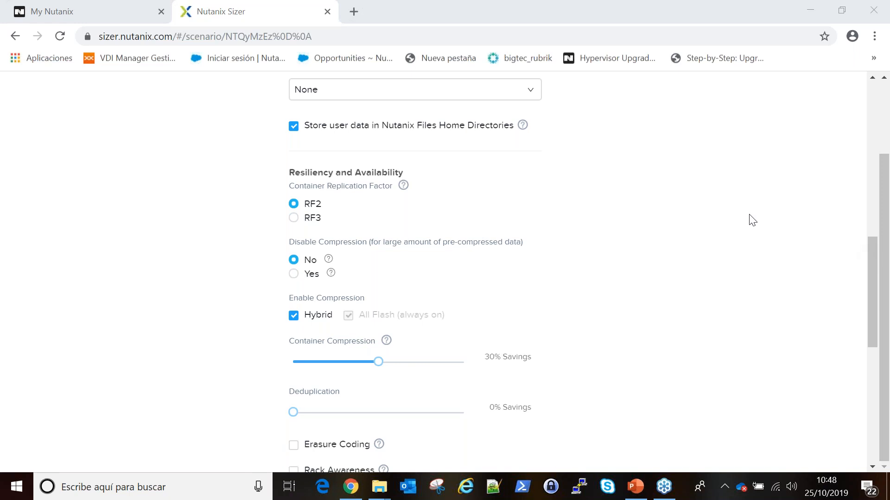
pyautogui.moveTo(874, 317); pyautogui.dragTo(873, 357)
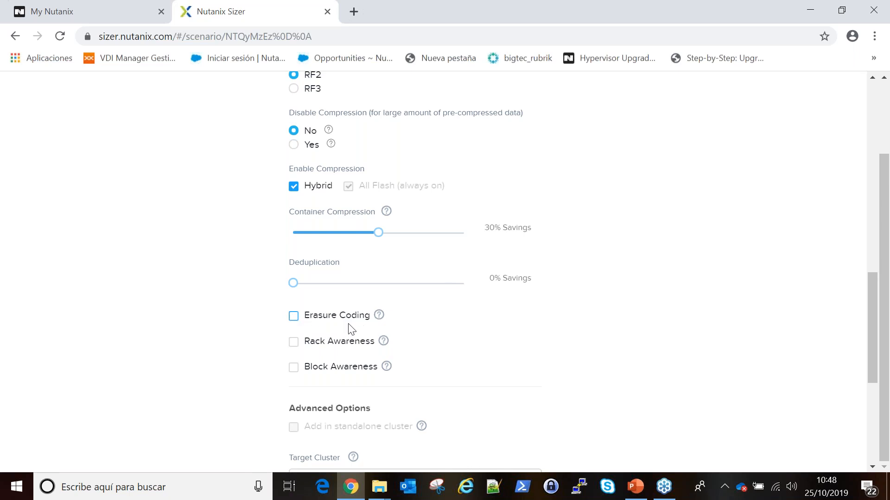
pyautogui.moveTo(874, 303); pyautogui.dragTo(874, 357)
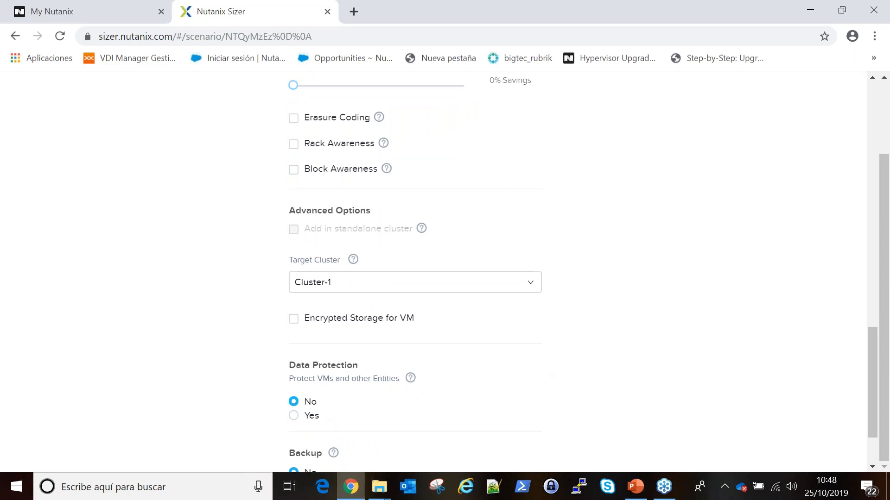
pyautogui.moveTo(869, 357); pyautogui.dragTo(869, 392)
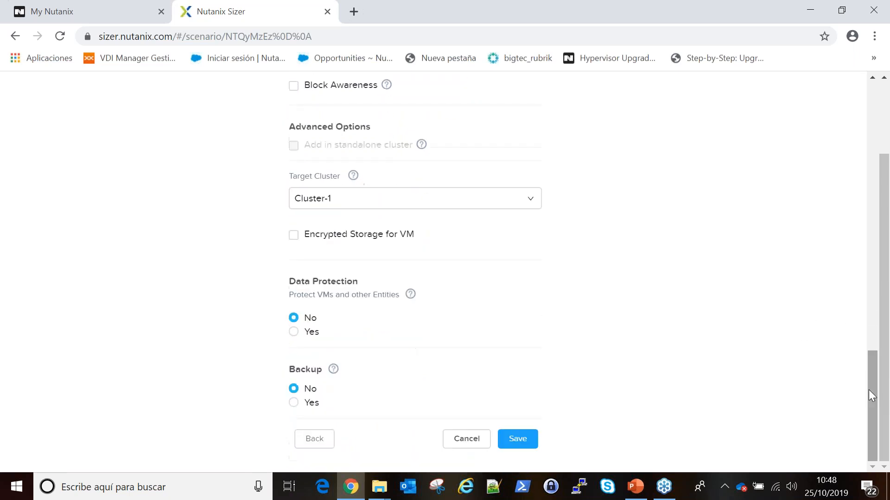
# Toggle Data Protection on and back off, then cancel the current workload form.
pyautogui.click(294, 332)
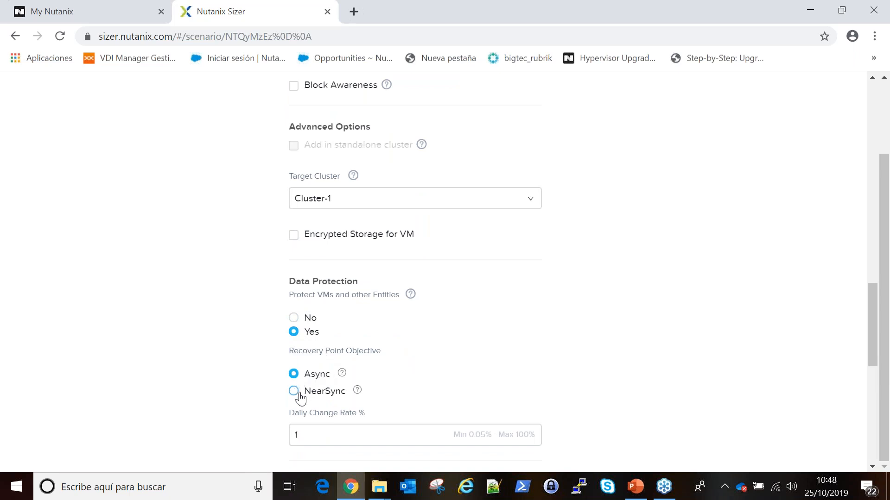
pyautogui.moveTo(872, 325); pyautogui.dragTo(872, 367)
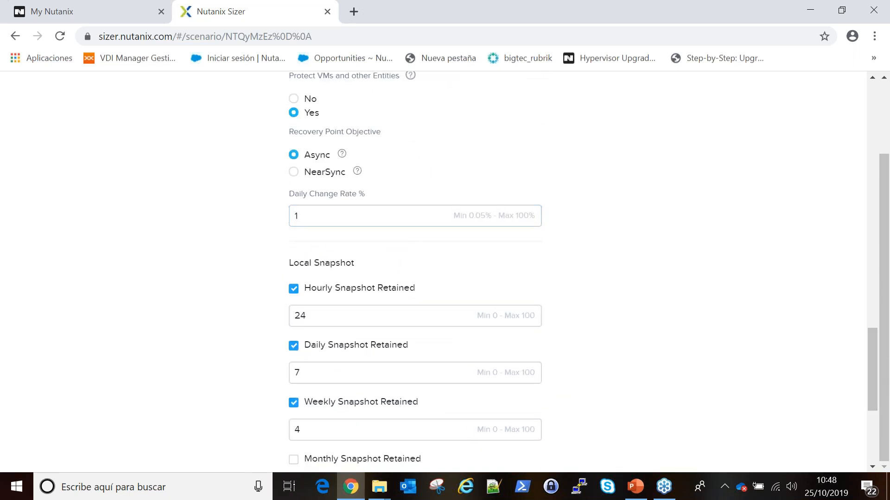
pyautogui.moveTo(872, 371); pyautogui.dragTo(873, 343)
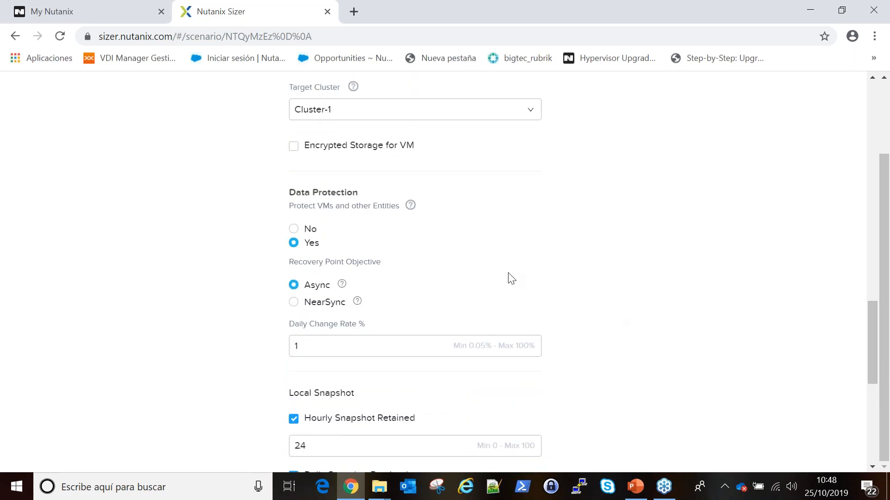
pyautogui.click(294, 229)
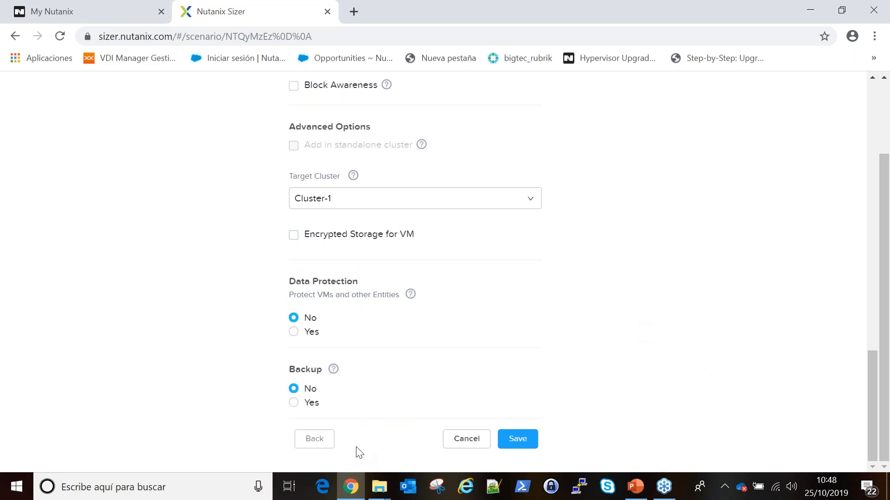
pyautogui.click(465, 439)
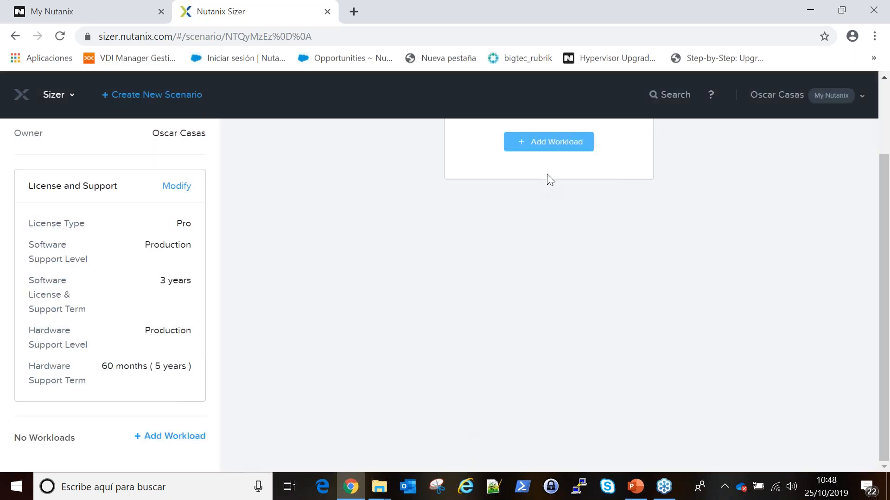
# Add a RAW Input workload named 'RAW' and advance to its details step.
pyautogui.click(578, 145)
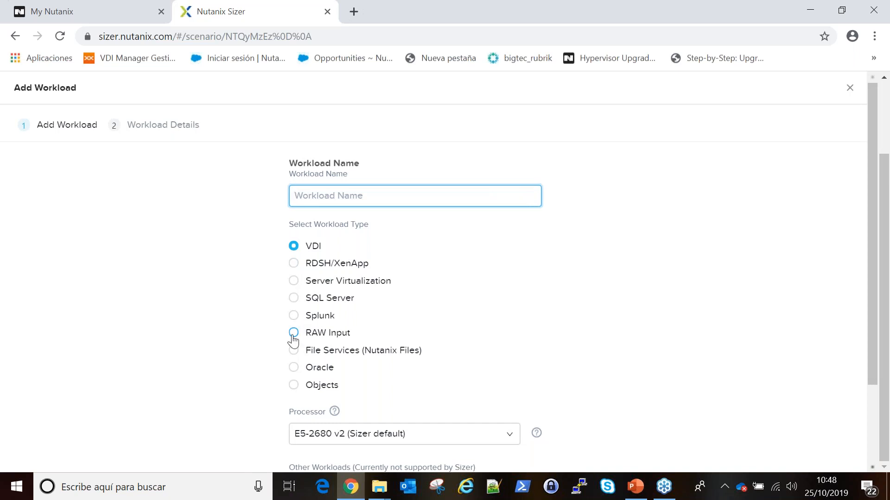
pyautogui.click(293, 334)
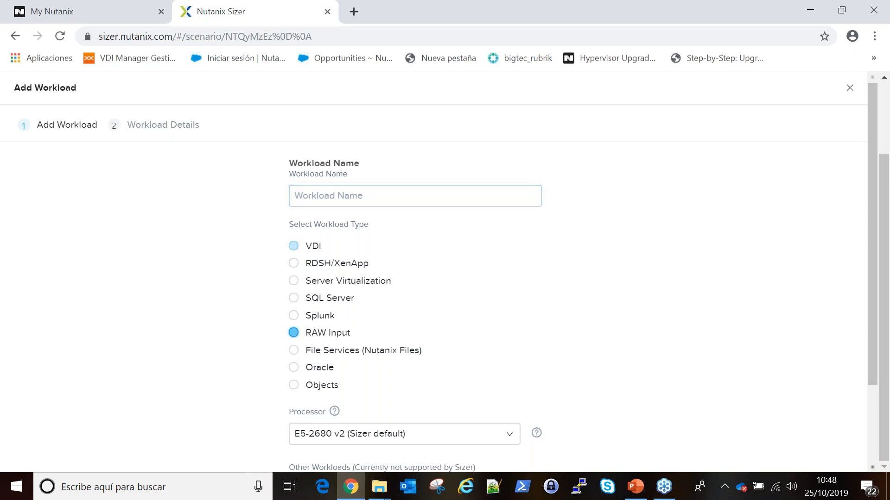
pyautogui.moveTo(870, 323); pyautogui.dragTo(872, 412)
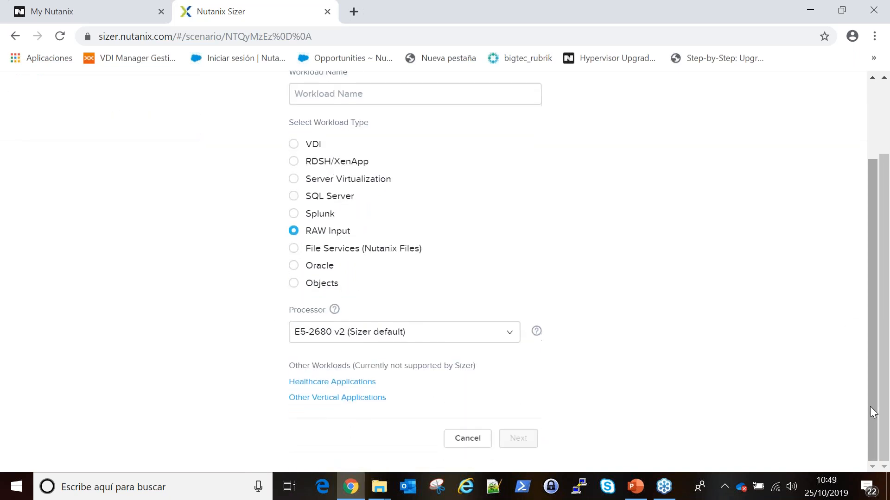
pyautogui.click(384, 96)
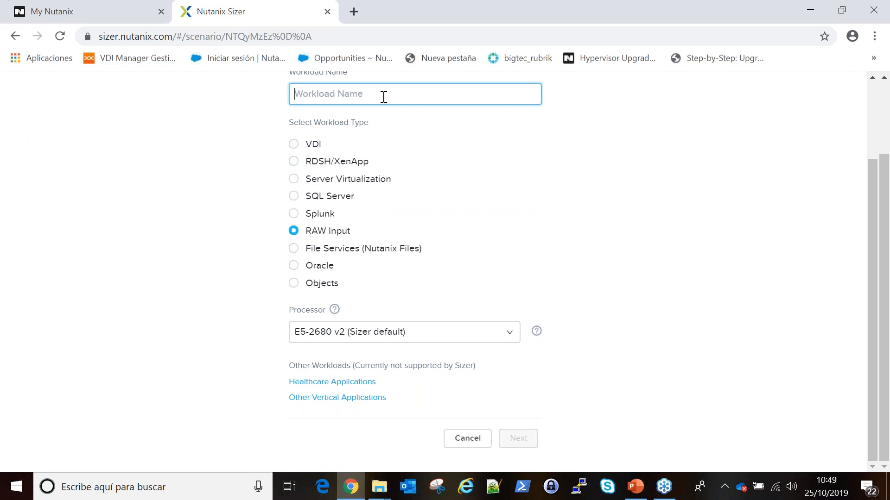
pyautogui.write('RAW')
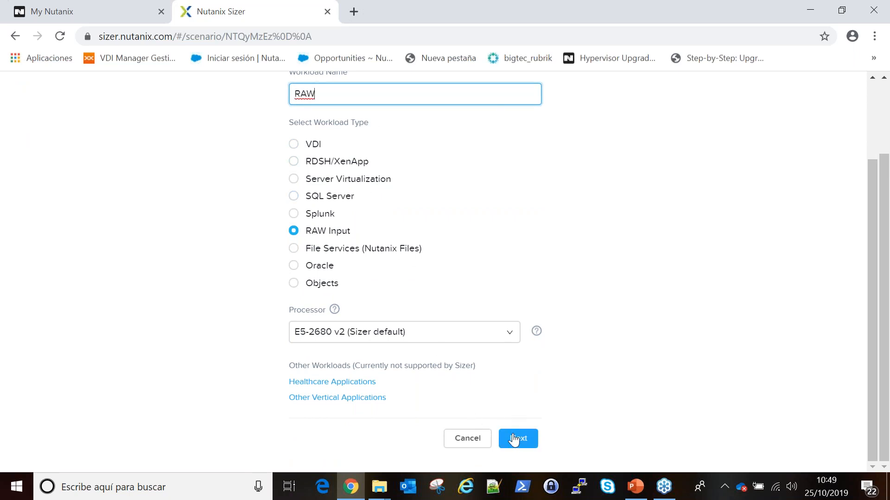
pyautogui.click(514, 439)
pyautogui.moveTo(879, 368); pyautogui.dragTo(848, 102)
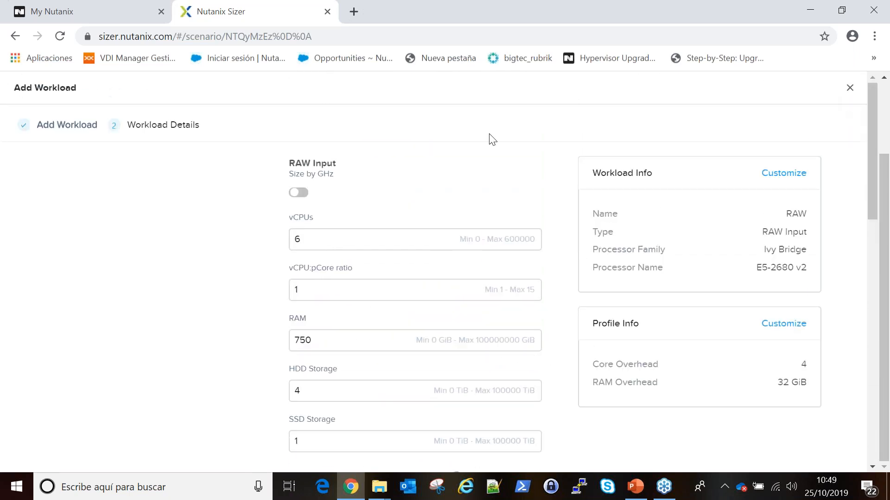
# Try 60 GHz CPU sizing, then revert to vCPU sizing with a 4:1 ratio and 40 vCPUs.
pyautogui.click(298, 192)
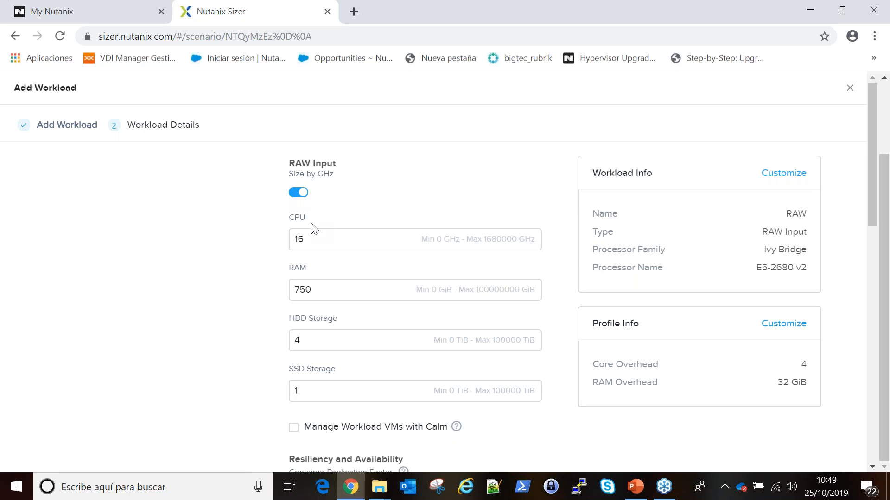
pyautogui.click(315, 247)
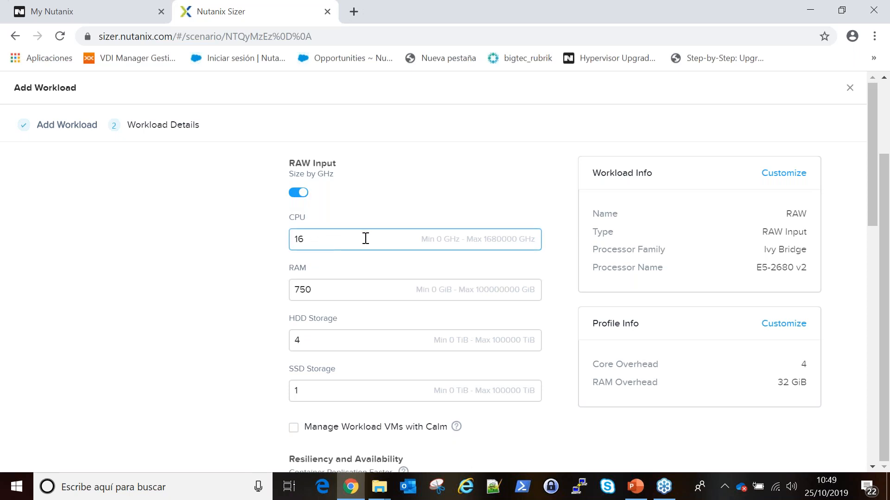
pyautogui.moveTo(338, 239); pyautogui.dragTo(271, 236)
pyautogui.write('60')
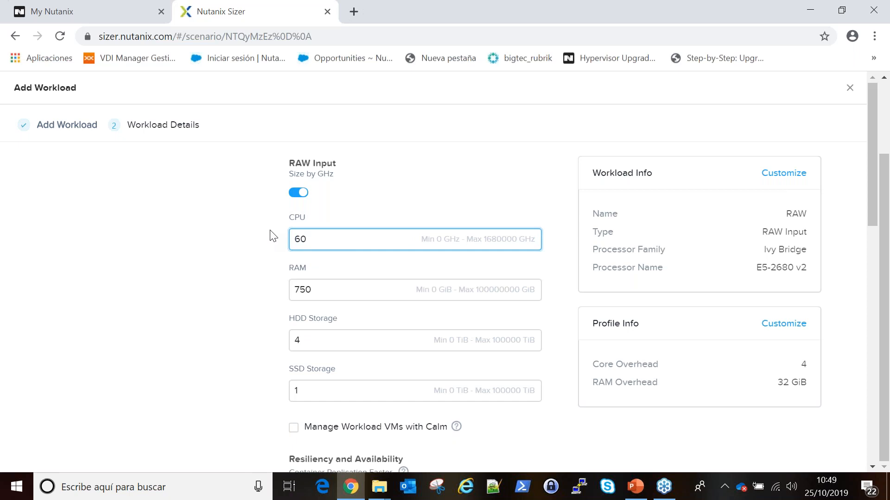
pyautogui.click(301, 193)
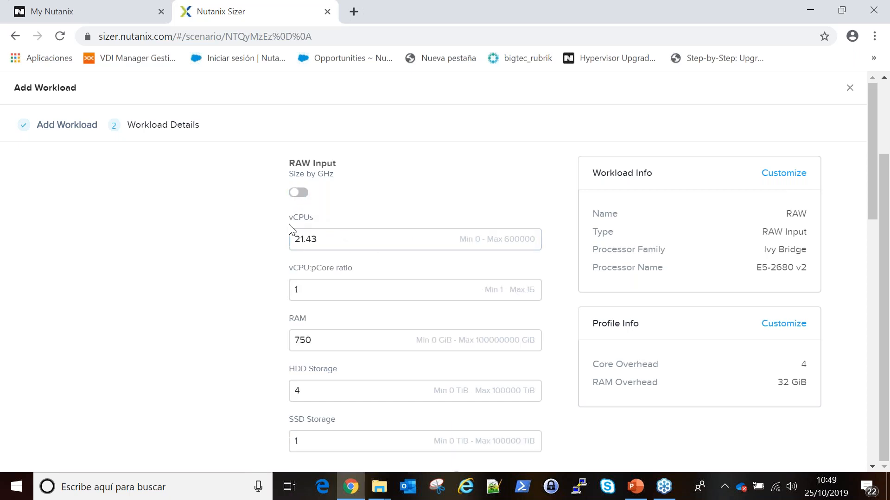
pyautogui.click(314, 290)
pyautogui.moveTo(313, 291); pyautogui.dragTo(214, 320)
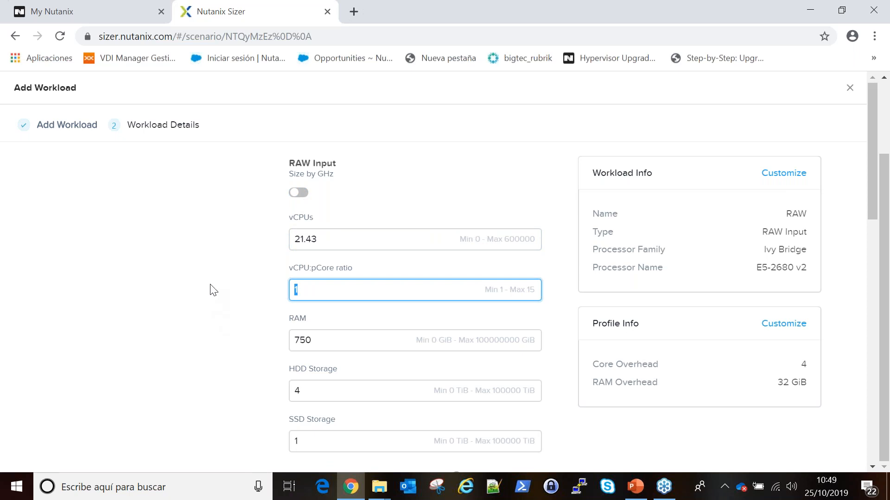
pyautogui.write('4')
pyautogui.moveTo(347, 245); pyautogui.dragTo(236, 233)
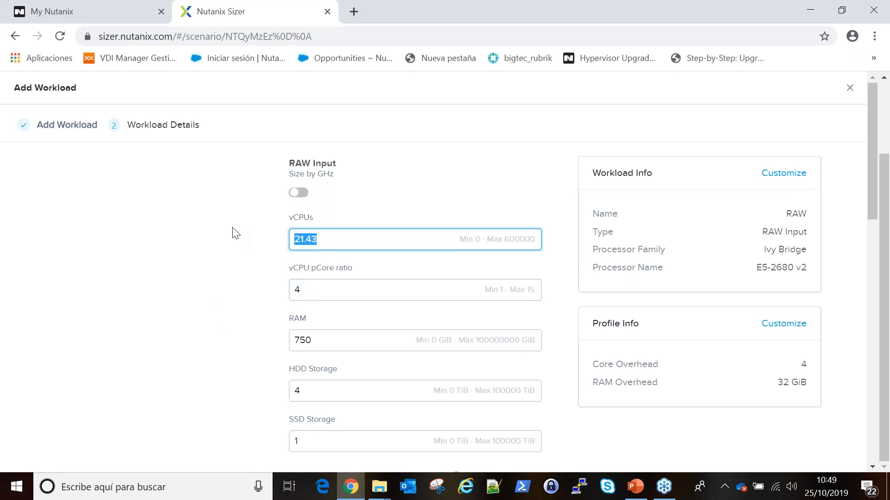
pyautogui.write('40')
# Set RAM to 350 GiB, HDD storage to 20 TiB and SSD storage to 4 TiB.
pyautogui.moveTo(320, 341); pyautogui.dragTo(222, 355)
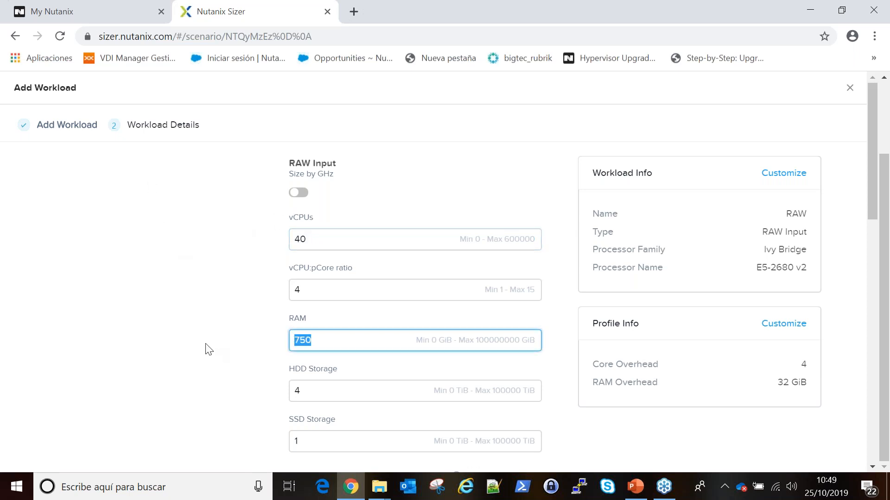
pyautogui.write('34')
pyautogui.click(217, 371)
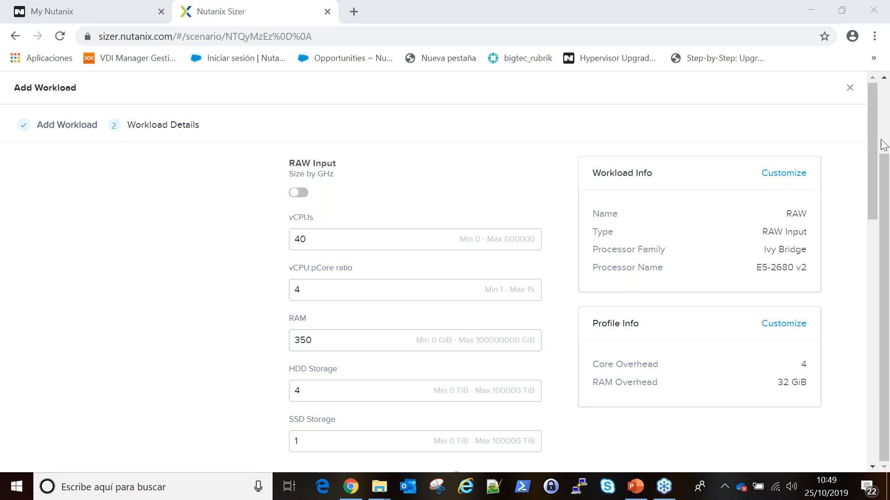
pyautogui.click(328, 393)
pyautogui.moveTo(319, 391); pyautogui.dragTo(267, 386)
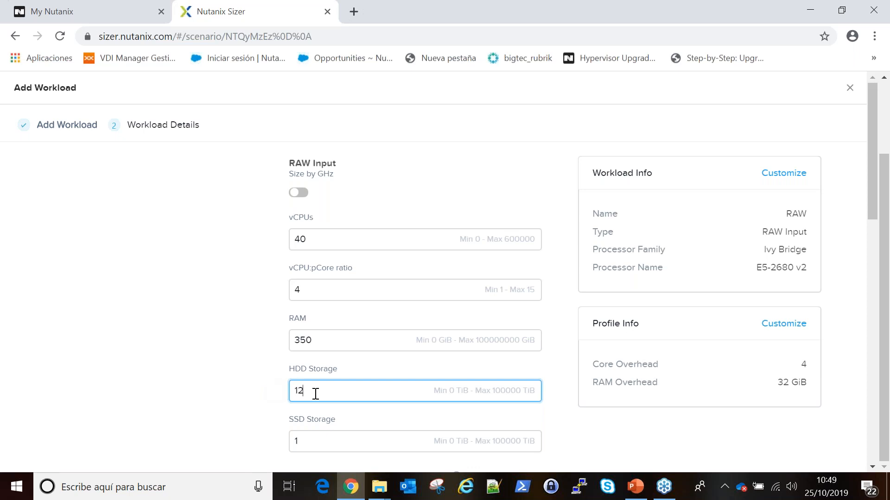
pyautogui.press('BackSpace')
pyautogui.write('2')
pyautogui.press('Tab')
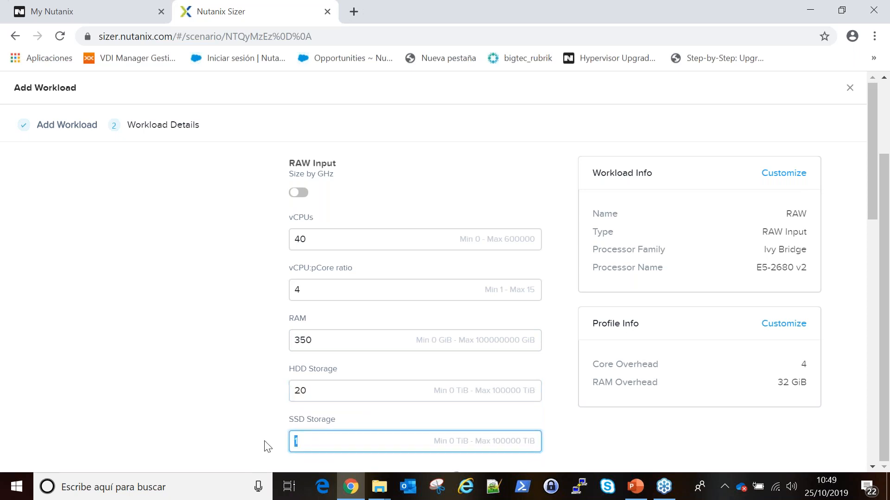
pyautogui.write('4')
pyautogui.click(219, 392)
pyautogui.moveTo(874, 179); pyautogui.dragTo(882, 277)
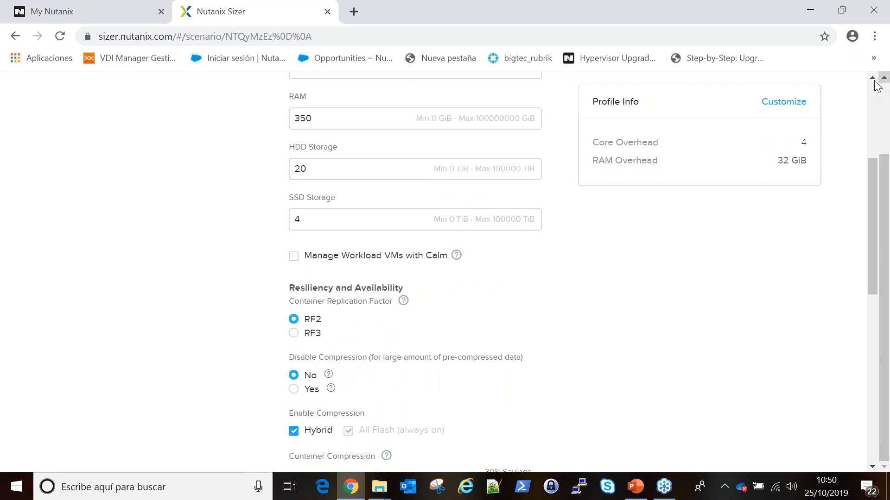
# Confirm Cluster-1 as the target cluster and save the RAW workload.
pyautogui.moveTo(871, 175); pyautogui.dragTo(882, 282)
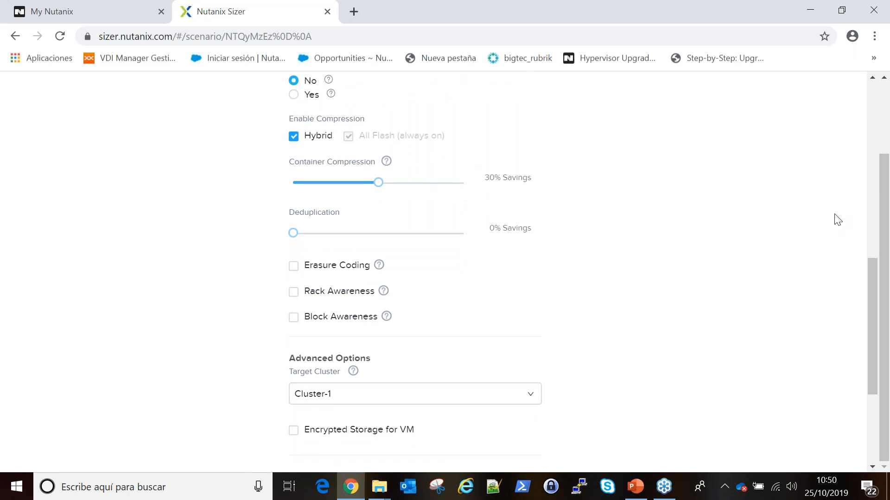
pyautogui.click(742, 157)
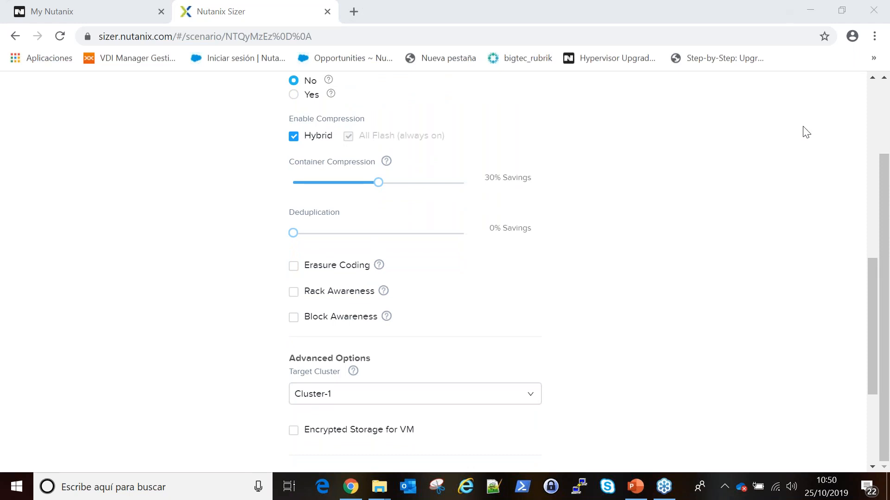
pyautogui.moveTo(870, 278); pyautogui.dragTo(870, 285)
pyautogui.click(532, 374)
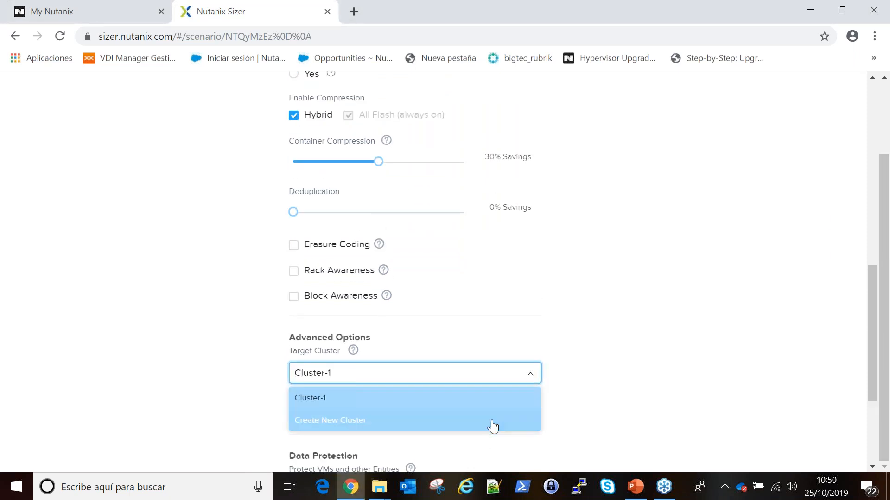
pyautogui.click(655, 322)
pyautogui.moveTo(873, 304); pyautogui.dragTo(857, 377)
pyautogui.click(531, 434)
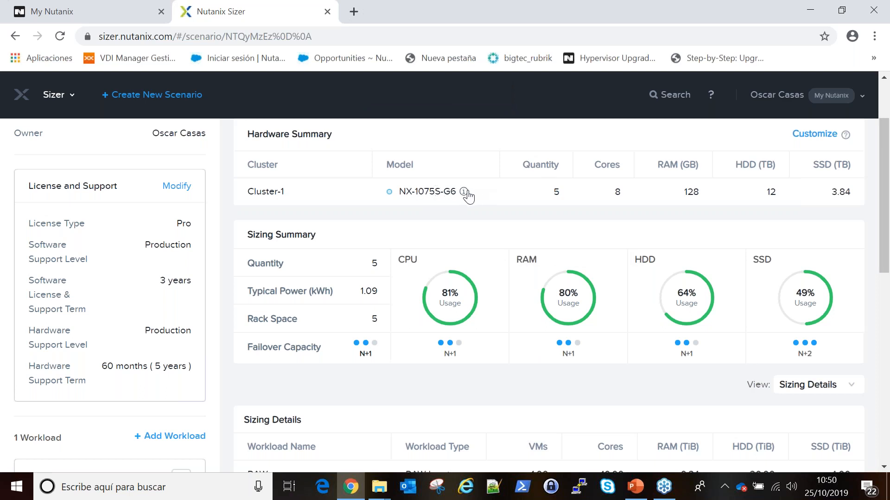
# Check the NX-1075S-G6 hardware specs, dismiss the popup, and return to the top of the scenario.
pyautogui.moveTo(465, 192)
pyautogui.moveTo(846, 288)
pyautogui.moveTo(821, 294)
pyautogui.moveTo(830, 191); pyautogui.dragTo(850, 195)
pyautogui.click(465, 198)
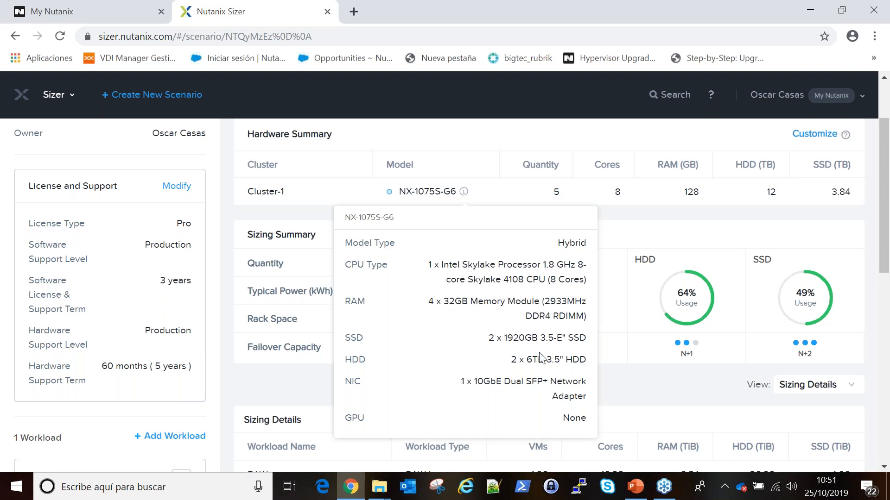
pyautogui.scroll(1, 503, 343)
pyautogui.click(441, 156)
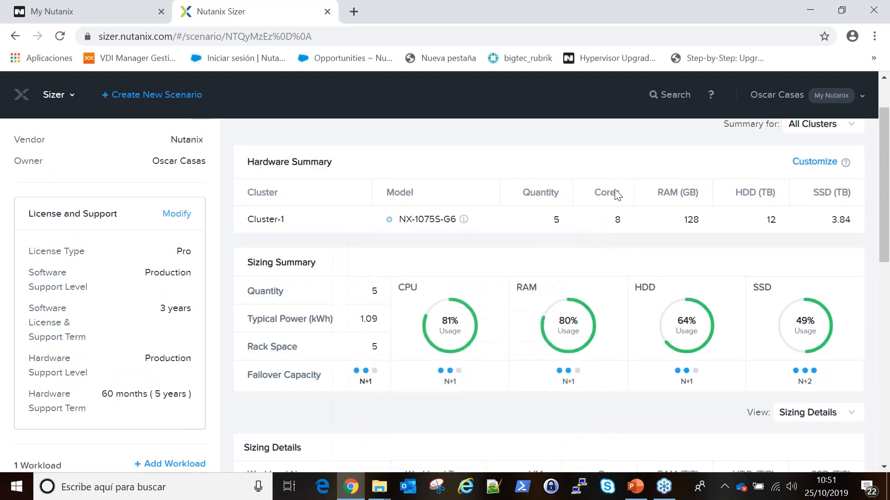
pyautogui.scroll(2, 600, 246)
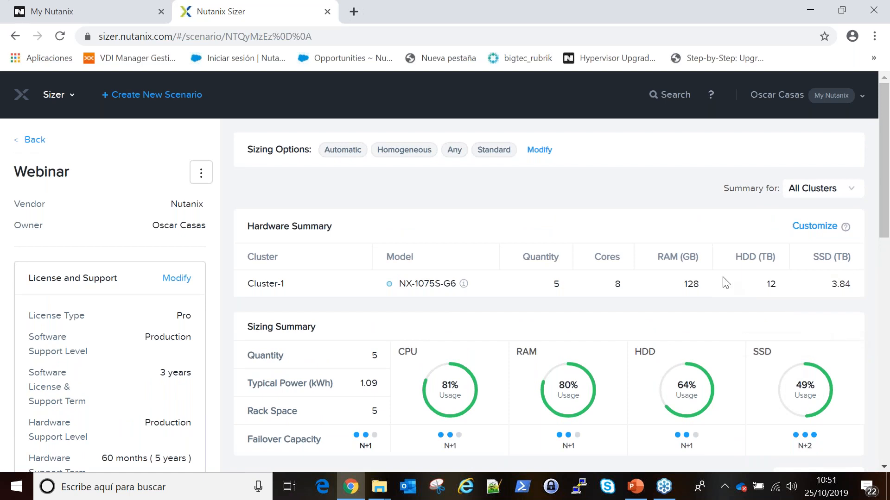
pyautogui.click(541, 152)
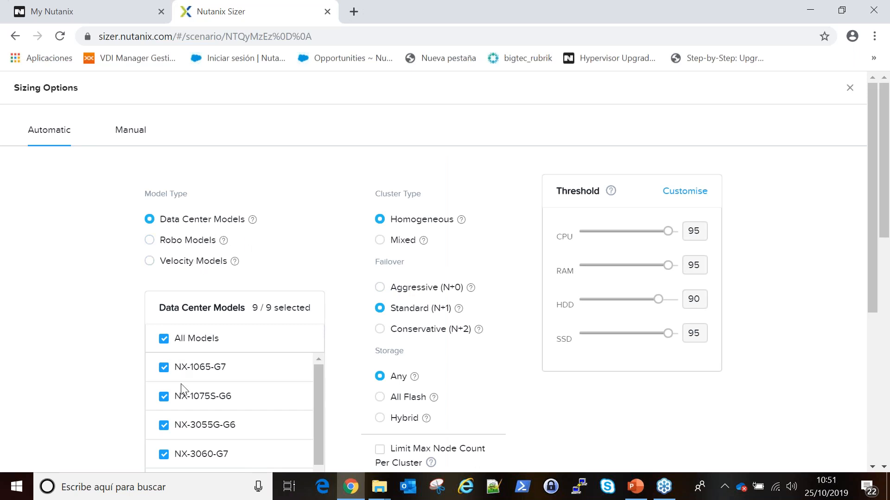
pyautogui.scroll(-1, 316, 385)
pyautogui.scroll(-1, 318, 393)
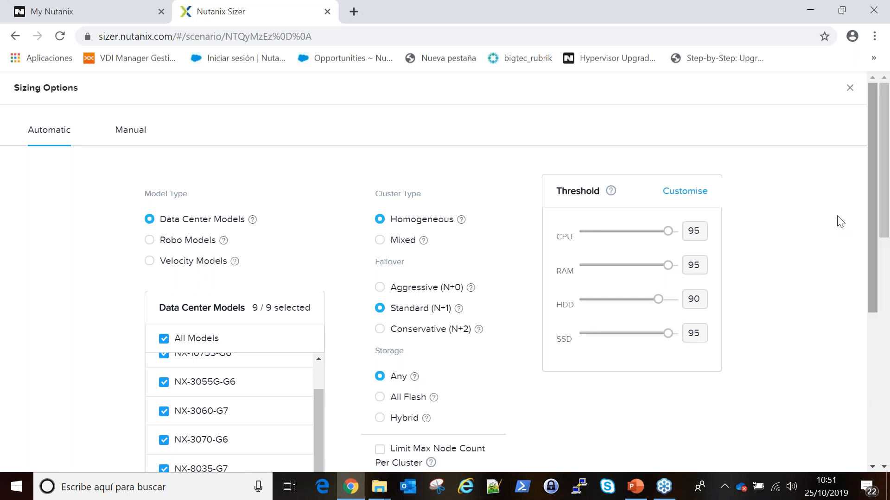
pyautogui.click(121, 137)
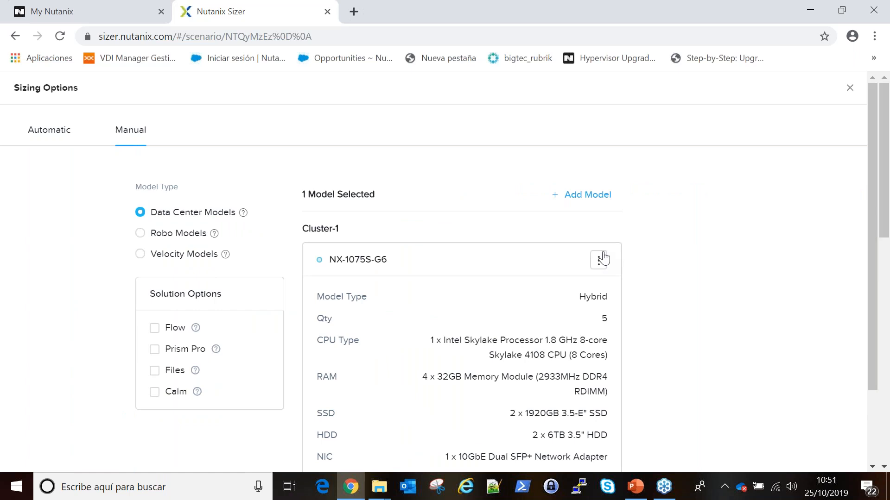
pyautogui.click(582, 195)
pyautogui.click(343, 264)
pyautogui.click(705, 325)
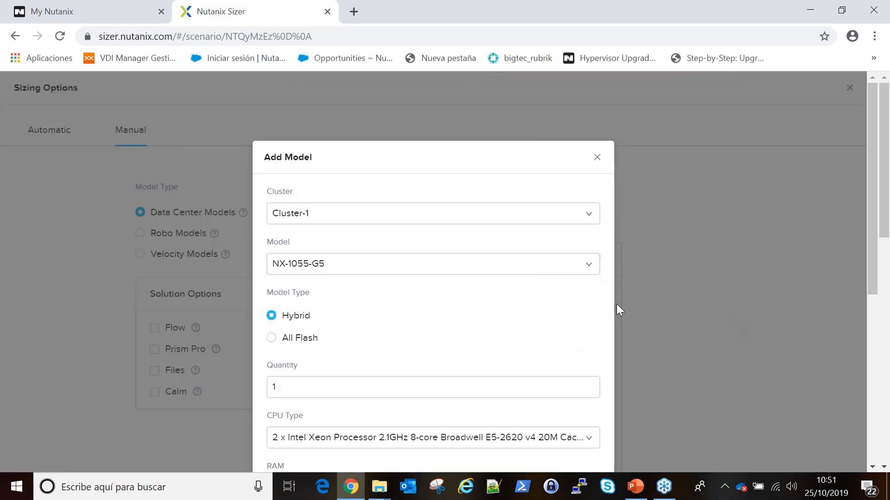
pyautogui.moveTo(880, 249); pyautogui.dragTo(880, 346)
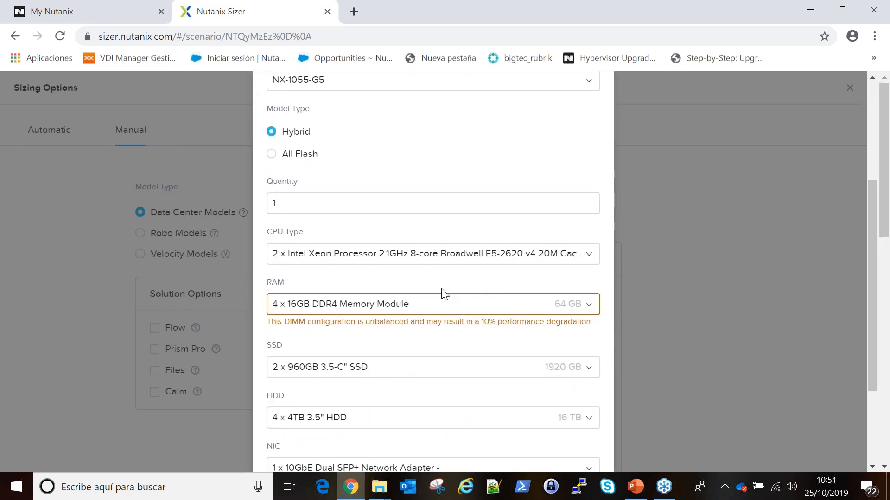
pyautogui.moveTo(870, 279); pyautogui.dragTo(867, 178)
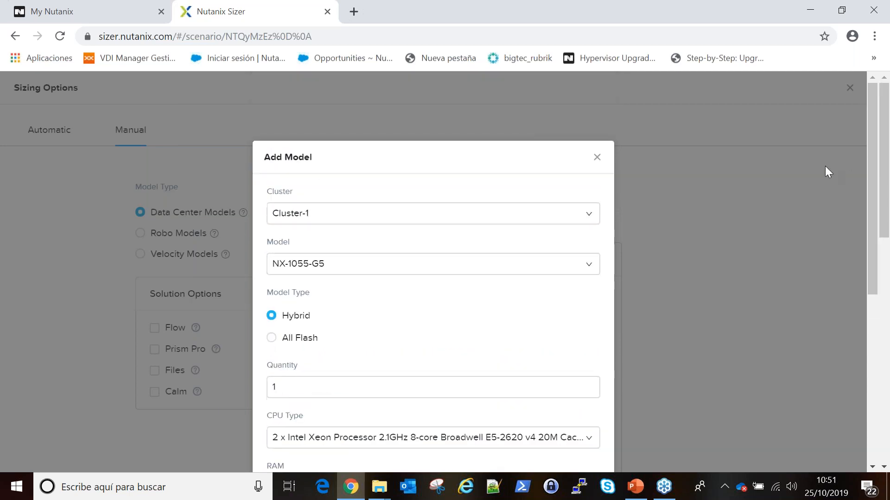
pyautogui.click(597, 157)
pyautogui.click(849, 88)
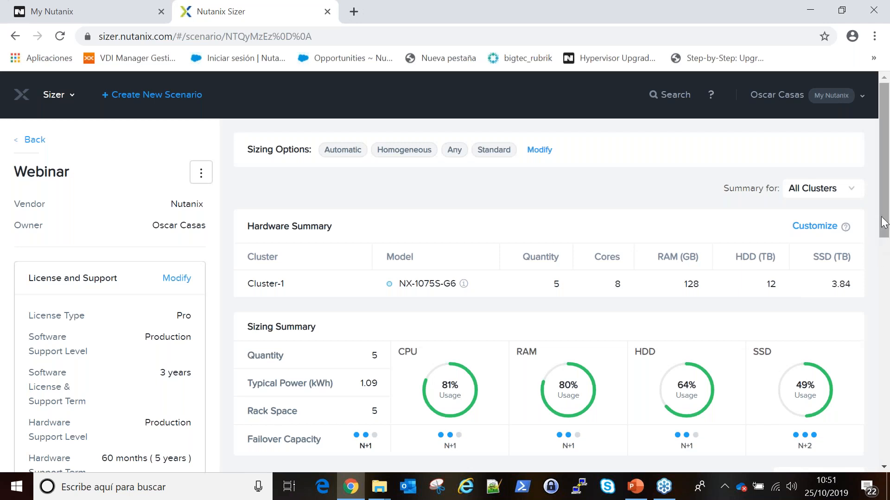
pyautogui.moveTo(883, 223); pyautogui.dragTo(881, 255)
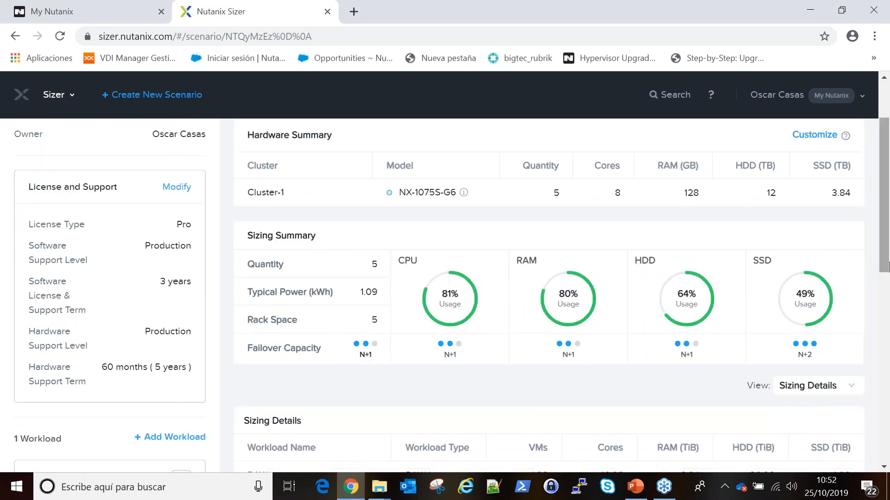
pyautogui.scroll(2, 327, 235)
pyautogui.click(201, 174)
pyautogui.click(200, 174)
pyautogui.click(201, 174)
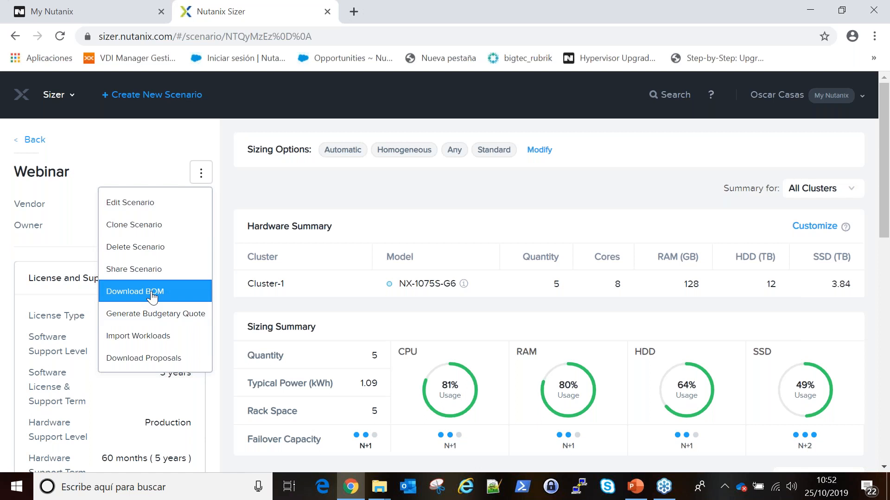
pyautogui.click(769, 324)
pyautogui.moveTo(887, 228); pyautogui.dragTo(886, 268)
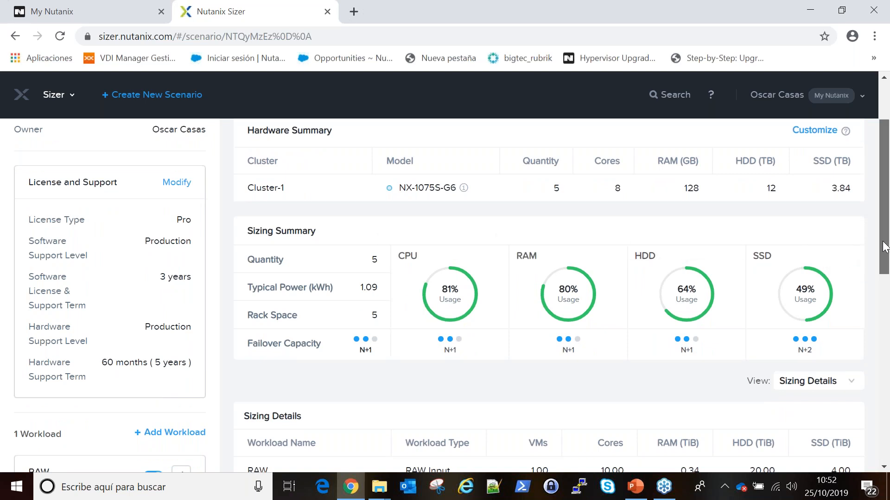
pyautogui.moveTo(886, 246); pyautogui.dragTo(885, 328)
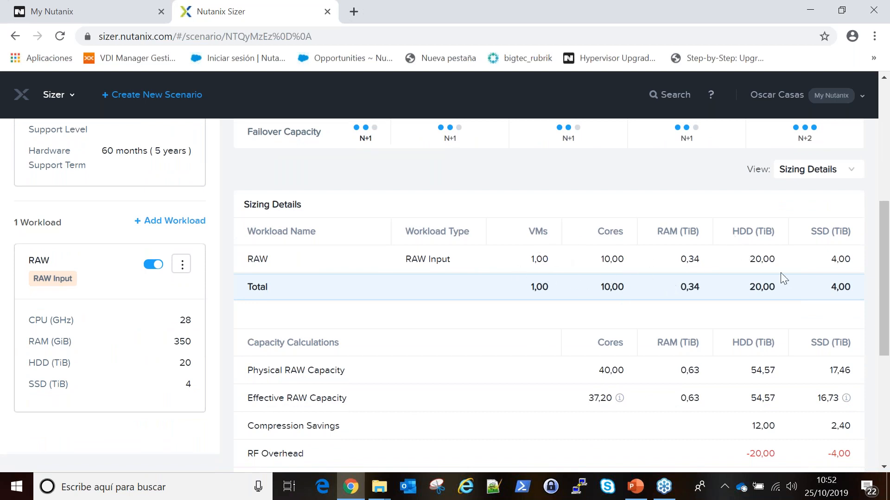
pyautogui.moveTo(886, 277); pyautogui.dragTo(886, 282)
pyautogui.scroll(-3, 886, 281)
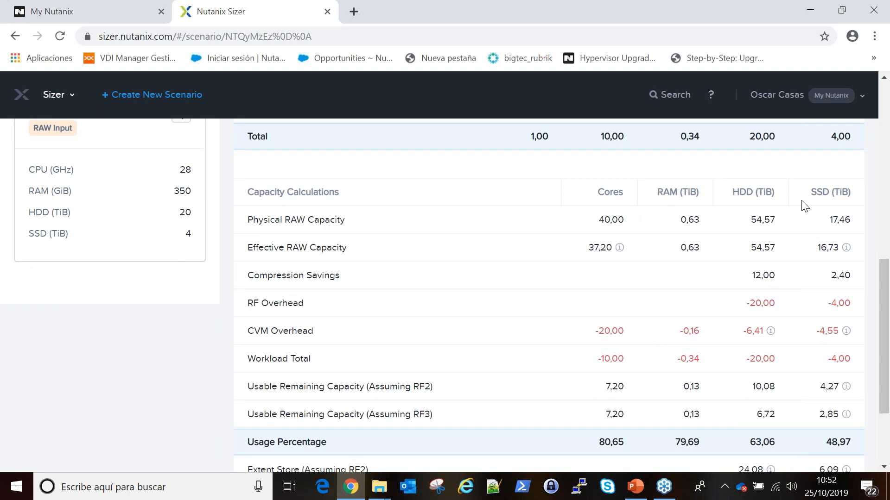
pyautogui.scroll(-1, 798, 211)
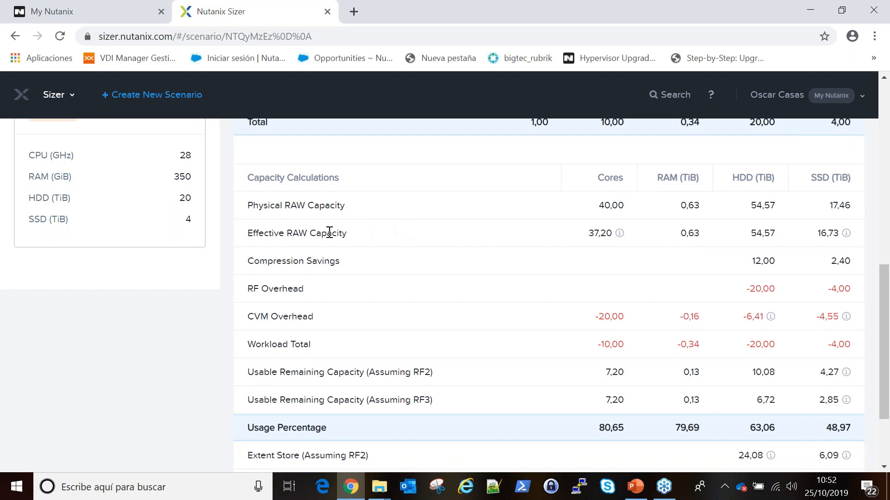
pyautogui.moveTo(848, 237)
pyautogui.moveTo(833, 263); pyautogui.dragTo(849, 263)
pyautogui.click(855, 270)
pyautogui.moveTo(833, 288); pyautogui.dragTo(853, 295)
pyautogui.click(855, 297)
pyautogui.scroll(-1, 841, 310)
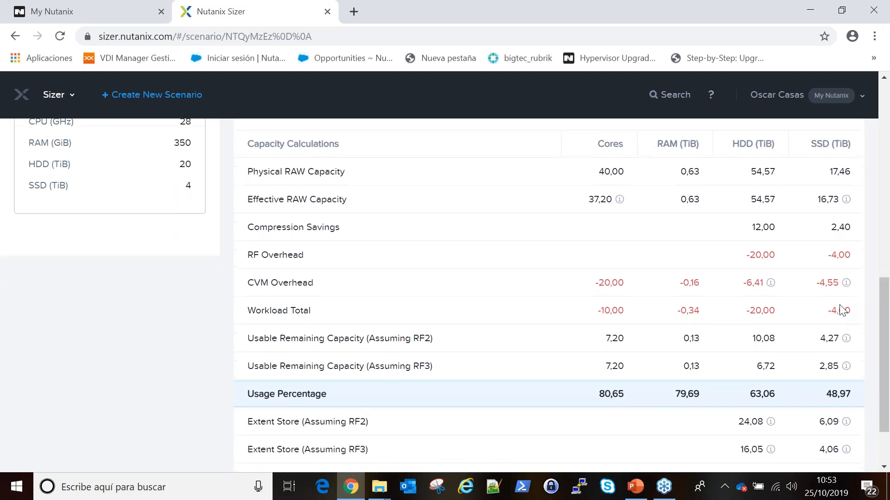
pyautogui.doubleClick(840, 312)
pyautogui.doubleClick(837, 256)
pyautogui.click(823, 284)
pyautogui.doubleClick(830, 284)
pyautogui.moveTo(882, 316); pyautogui.dragTo(883, 335)
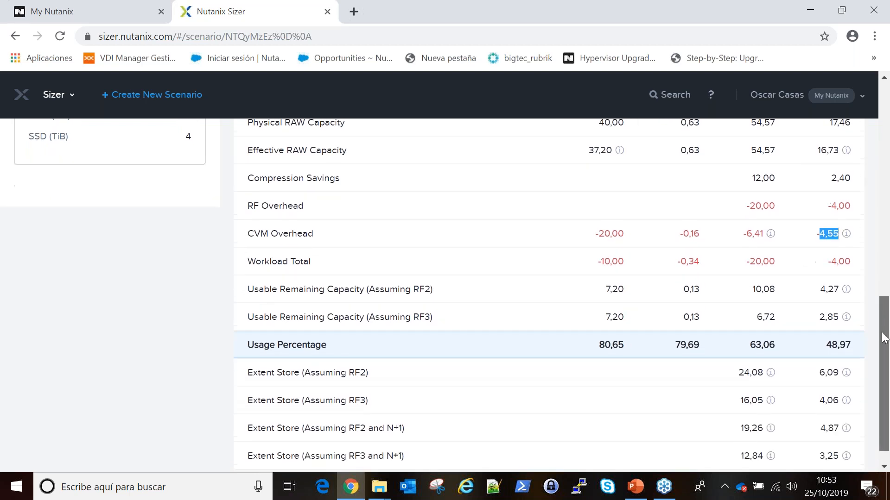
pyautogui.click(822, 290)
pyautogui.moveTo(827, 288); pyautogui.dragTo(839, 289)
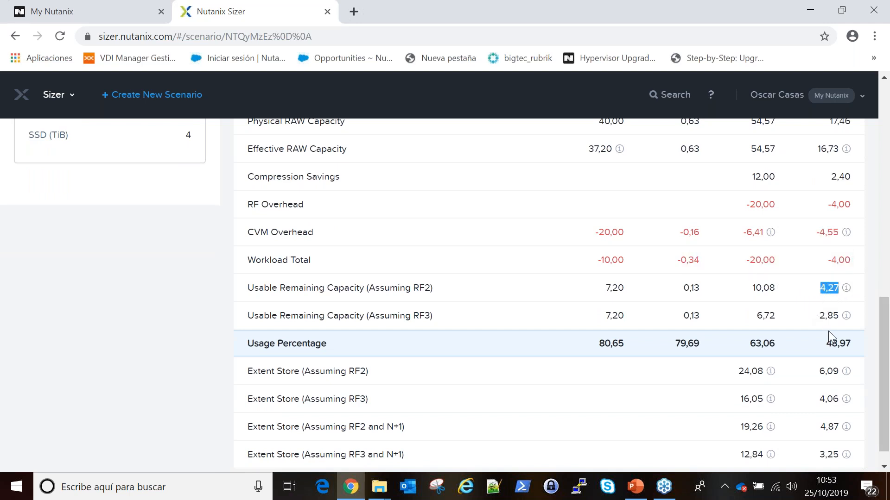
pyautogui.moveTo(819, 317); pyautogui.dragTo(836, 319)
pyautogui.click(831, 345)
pyautogui.moveTo(829, 346); pyautogui.dragTo(841, 344)
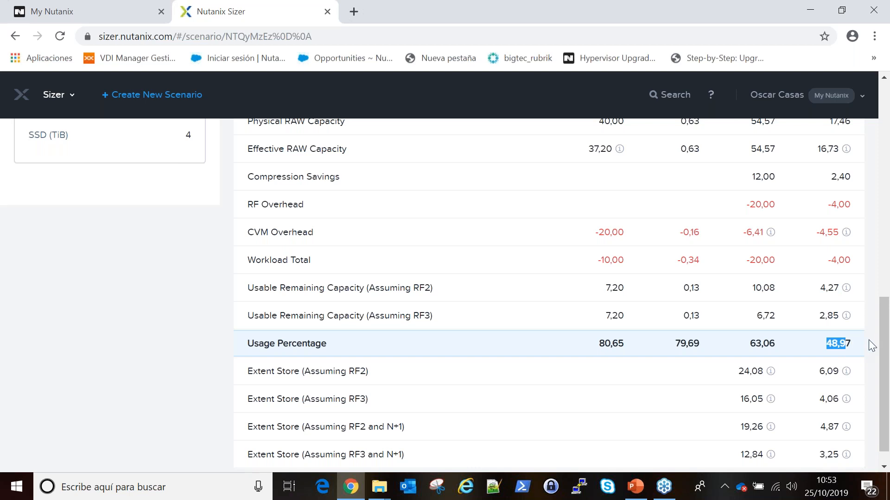
pyautogui.moveTo(880, 343); pyautogui.dragTo(873, 310)
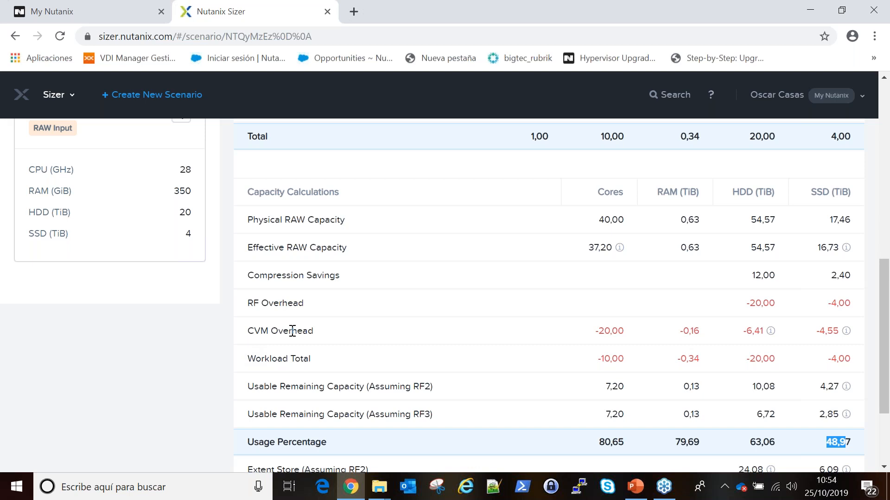
pyautogui.moveTo(885, 311); pyautogui.dragTo(889, 105)
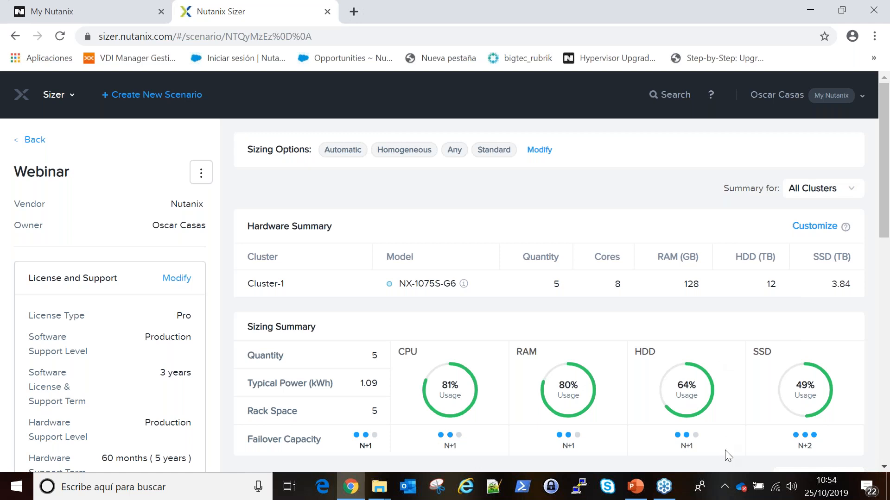
pyautogui.click(725, 489)
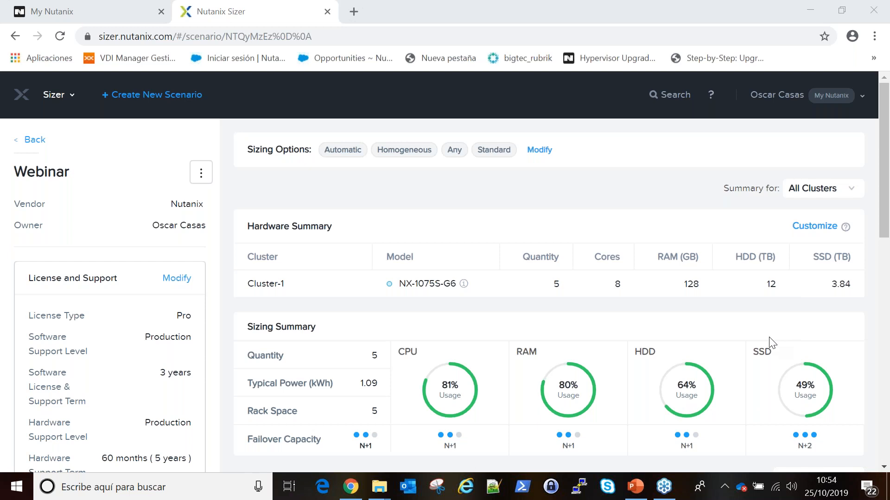
pyautogui.click(463, 284)
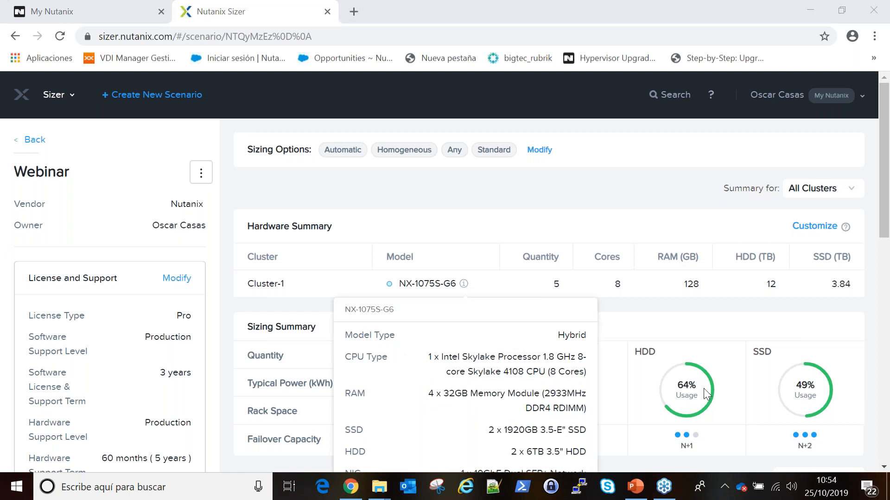
pyautogui.click(627, 308)
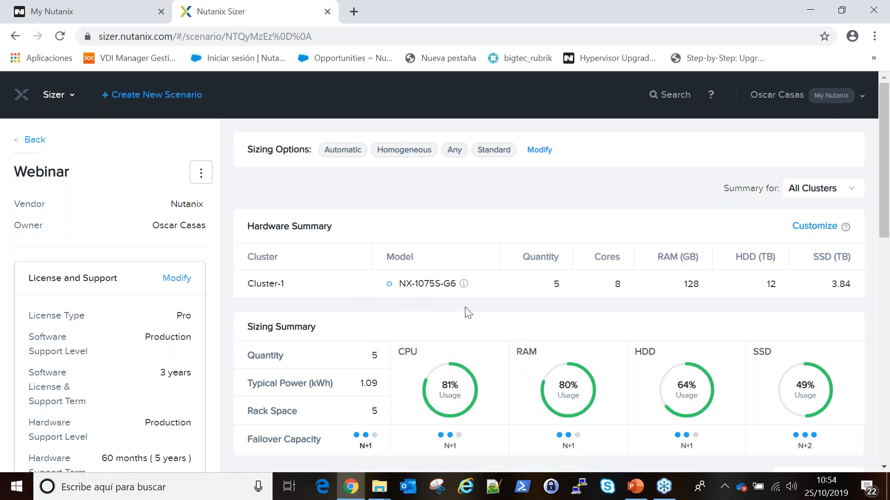
# Under manual sizing, edit the NX-1075S-G6 quantity from 5 to 4, then save and apply.
pyautogui.moveTo(464, 286)
pyautogui.moveTo(458, 385)
pyautogui.click(545, 157)
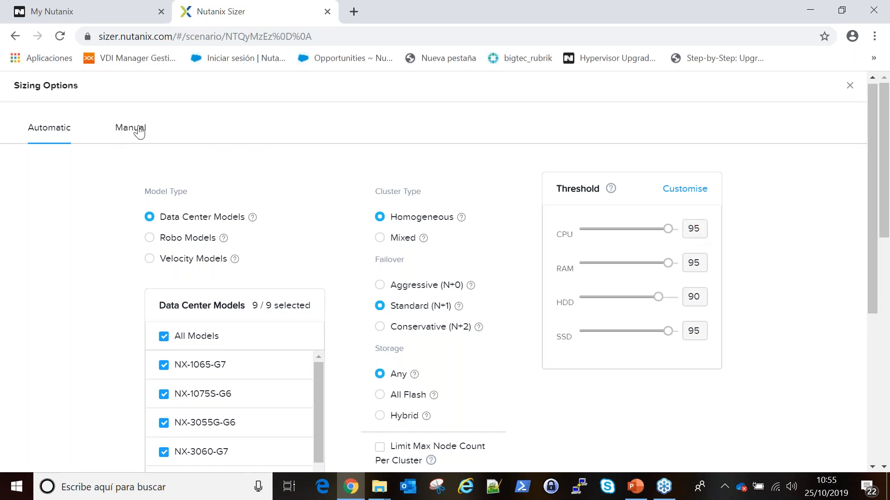
pyautogui.click(138, 129)
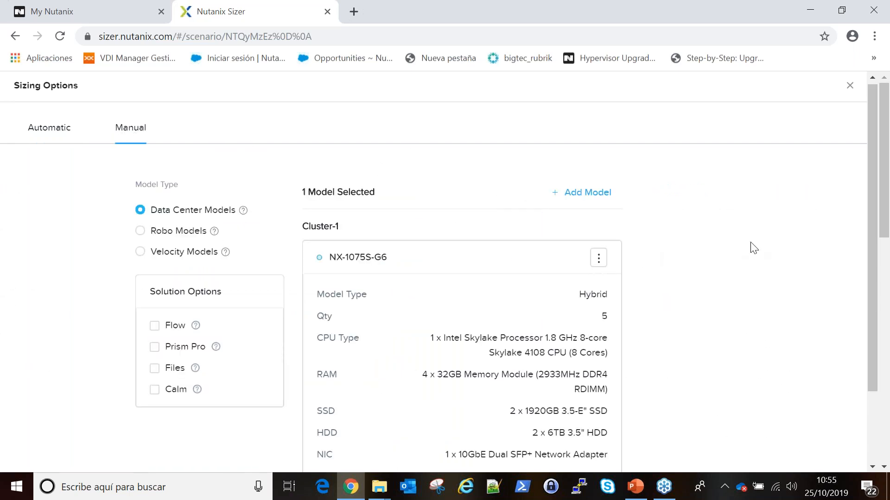
pyautogui.click(598, 261)
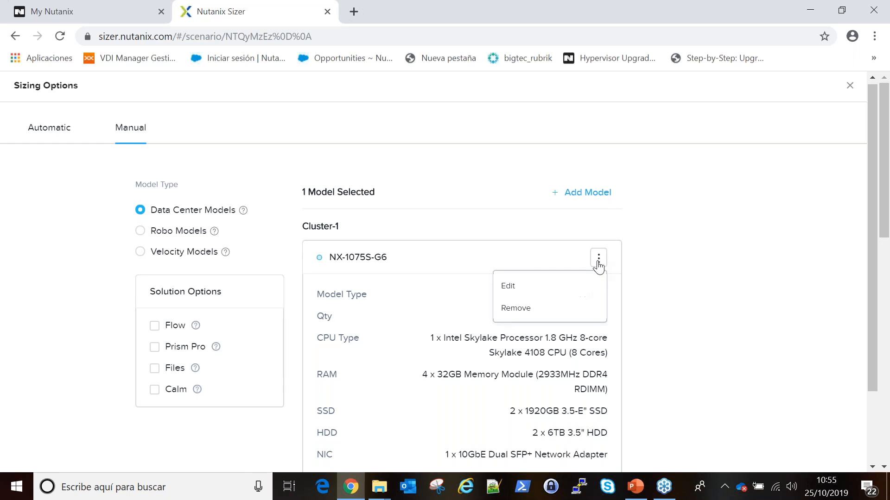
pyautogui.click(556, 284)
pyautogui.click(345, 386)
pyautogui.doubleClick(345, 386)
pyautogui.write('4')
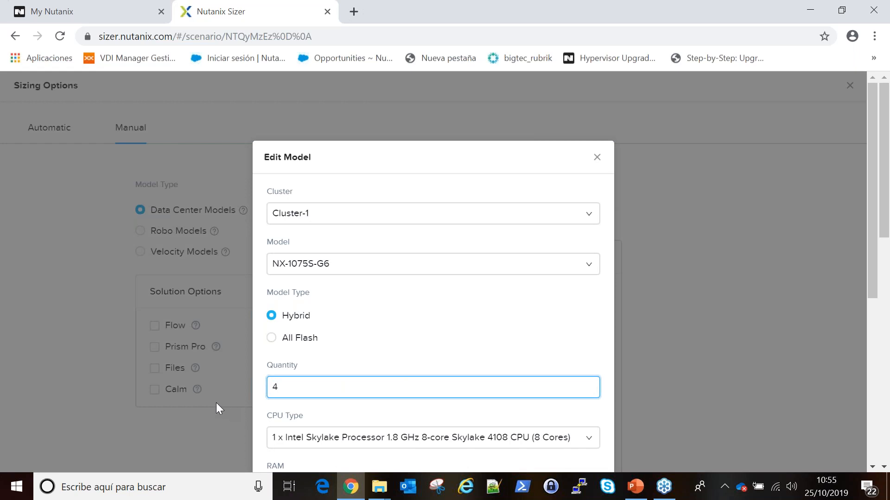
pyautogui.click(776, 312)
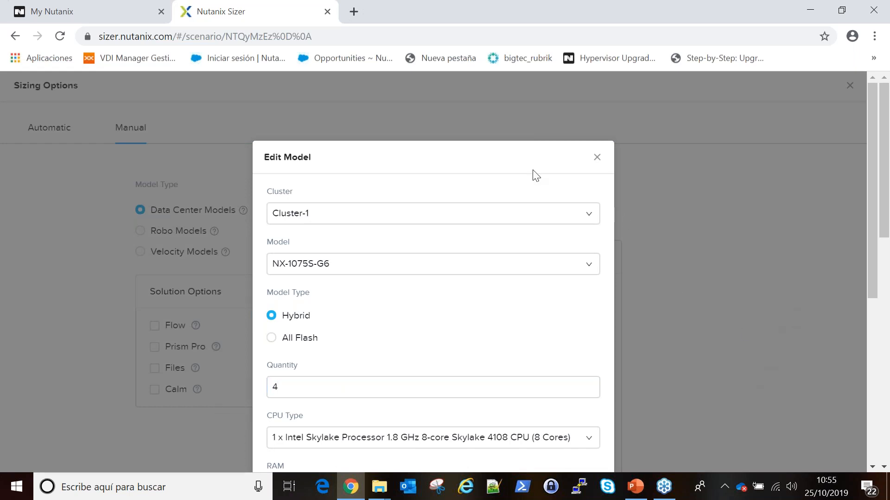
pyautogui.moveTo(872, 230); pyautogui.dragTo(812, 433)
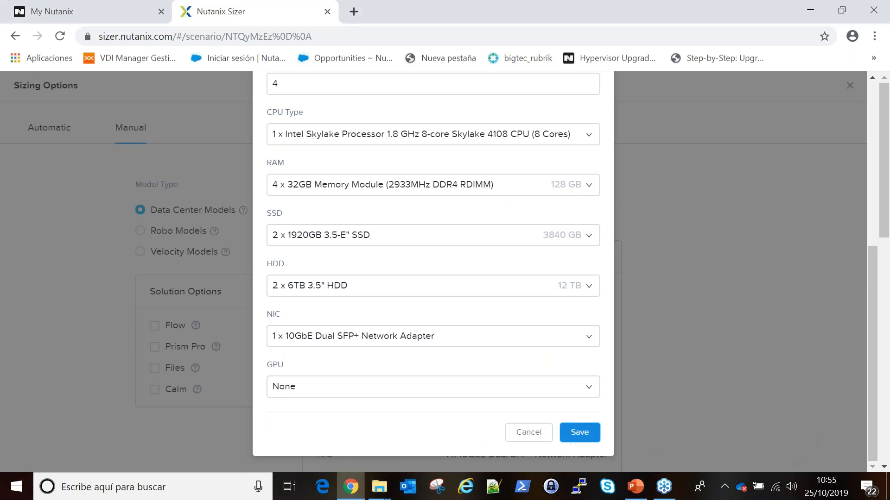
pyautogui.click(575, 438)
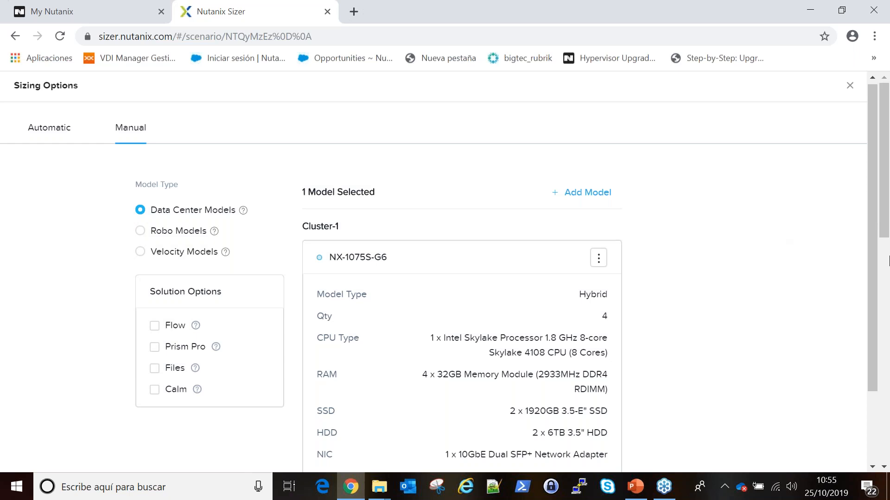
pyautogui.scroll(-2, 875, 269)
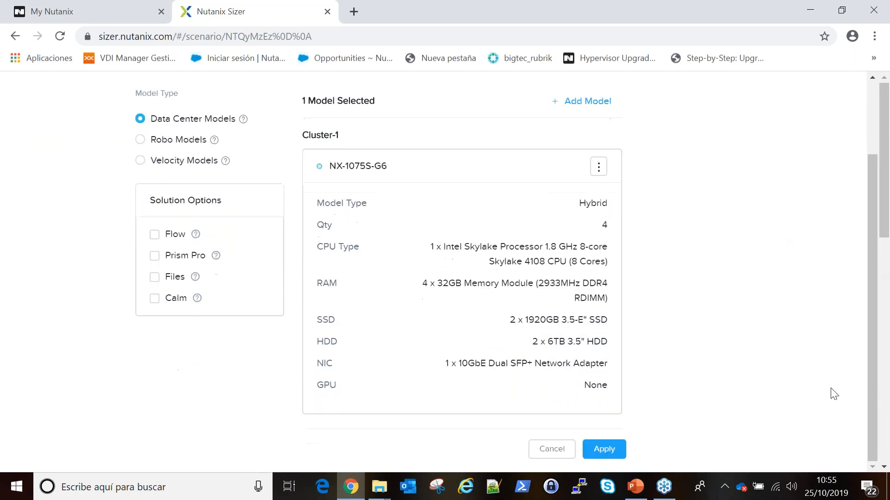
pyautogui.click(613, 450)
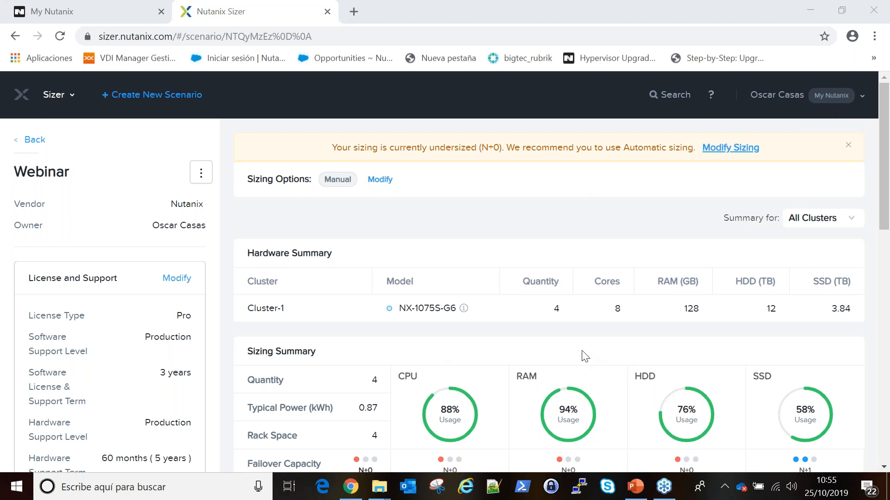
# Review the Sizing Summary showing 4 NX-1075S-G6 nodes at 88% CPU and the undersized warning.
pyautogui.moveTo(439, 396)
pyautogui.click(385, 184)
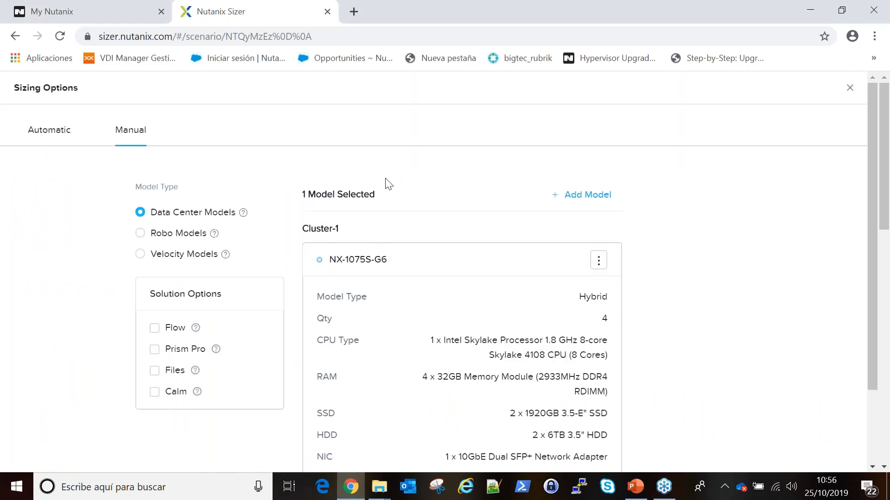
pyautogui.click(599, 261)
pyautogui.click(559, 287)
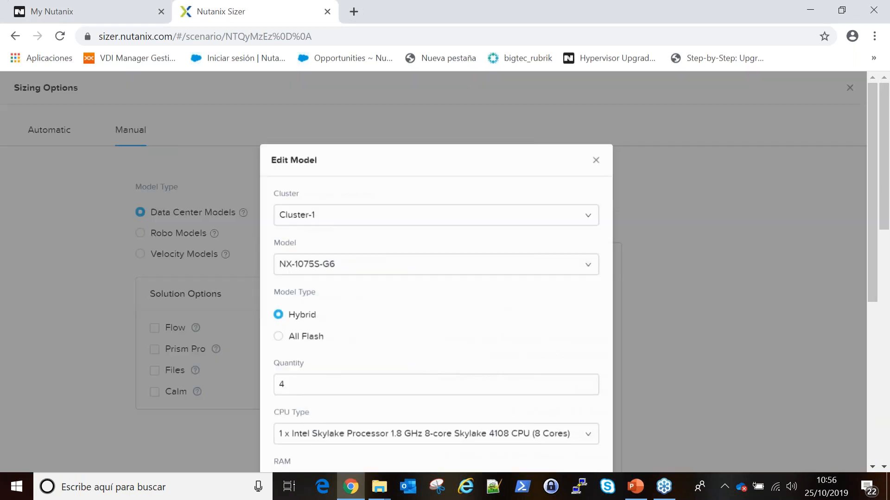
pyautogui.doubleClick(302, 379)
pyautogui.write('5')
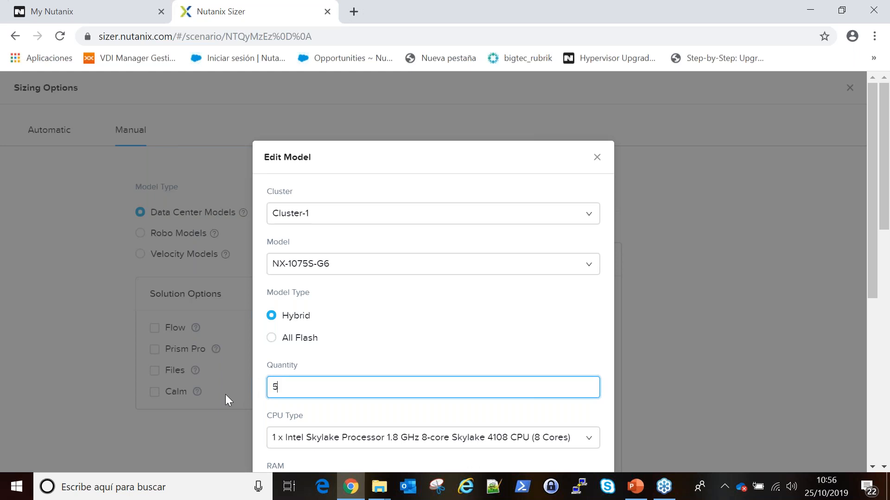
pyautogui.click(508, 335)
pyautogui.click(577, 438)
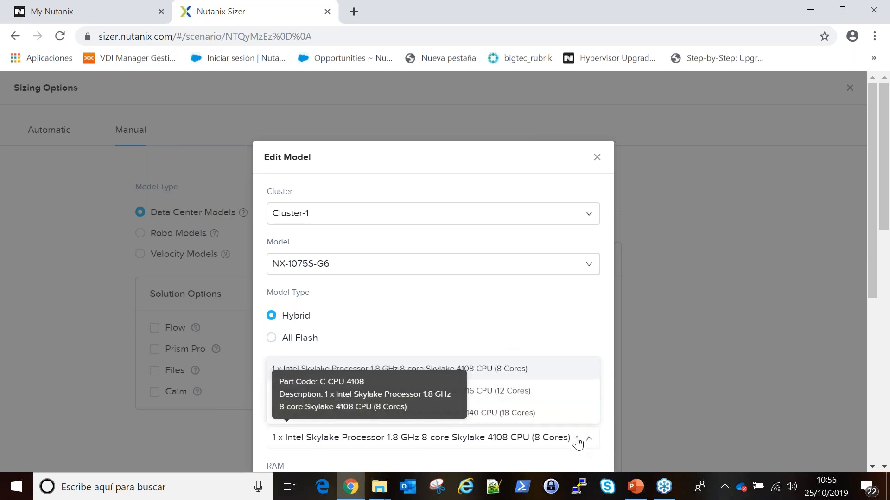
pyautogui.click(520, 391)
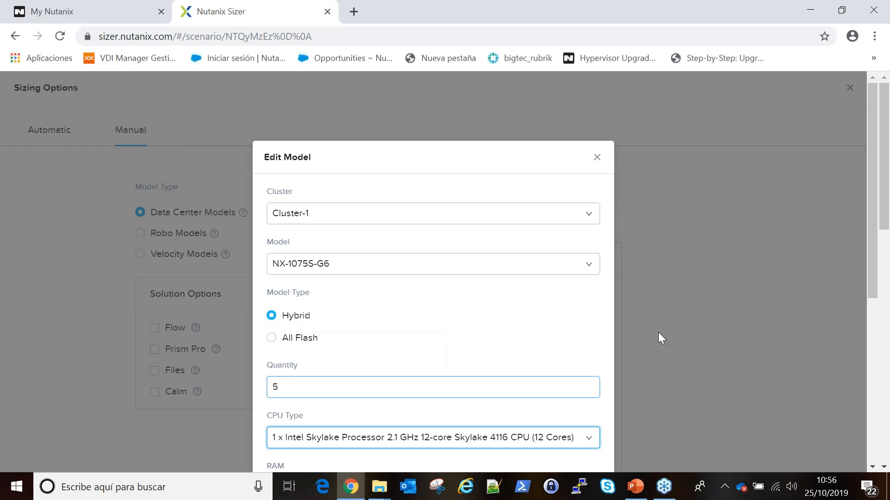
pyautogui.click(597, 157)
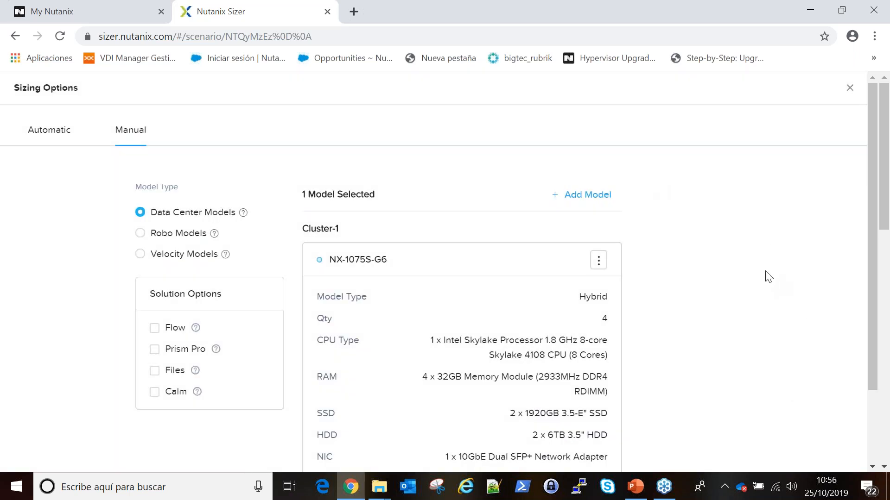
pyautogui.scroll(-2, 869, 245)
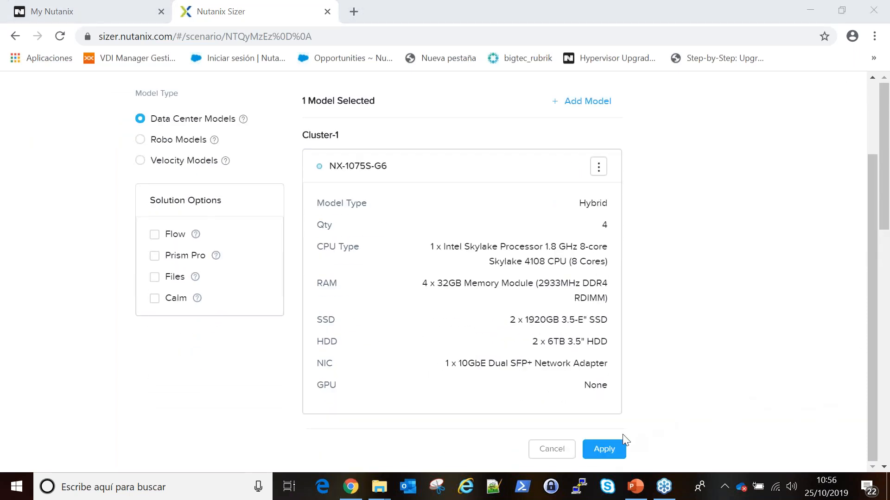
pyautogui.click(608, 449)
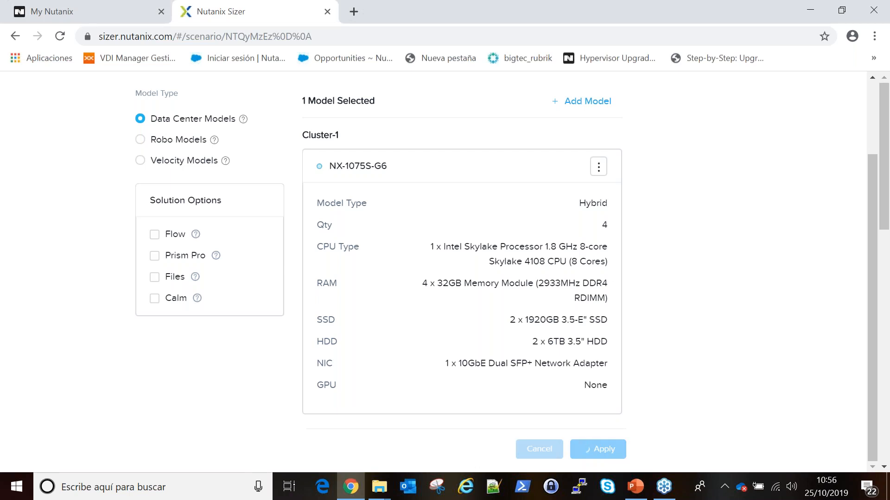
pyautogui.moveTo(579, 361)
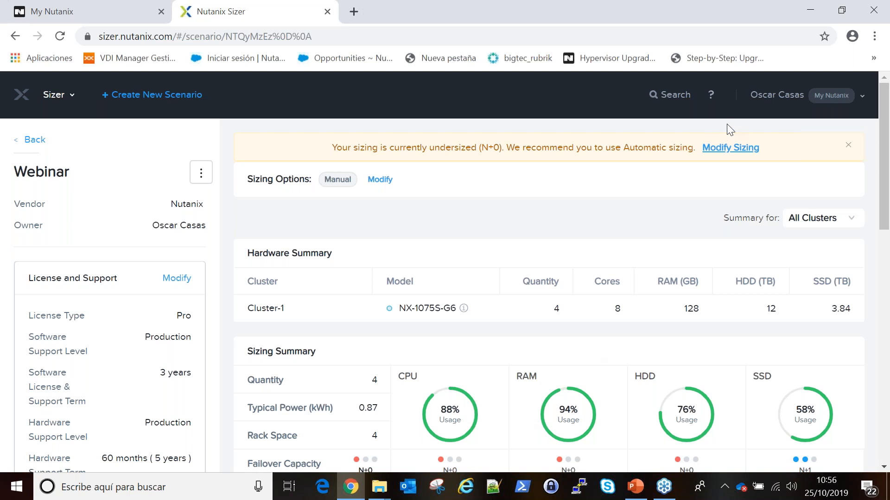
# In manual sizing, edit the NX-1075S-G6 to 5 nodes with 12-core Skylake 4116 CPUs.
pyautogui.click(725, 149)
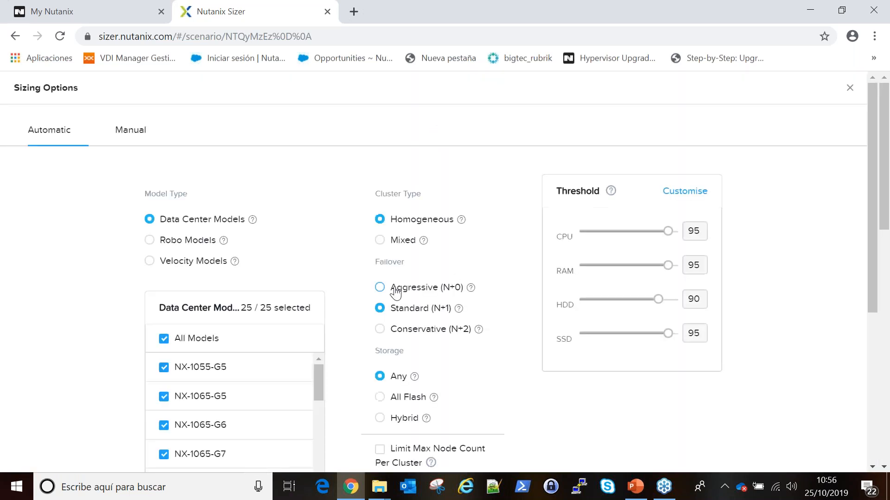
pyautogui.click(144, 130)
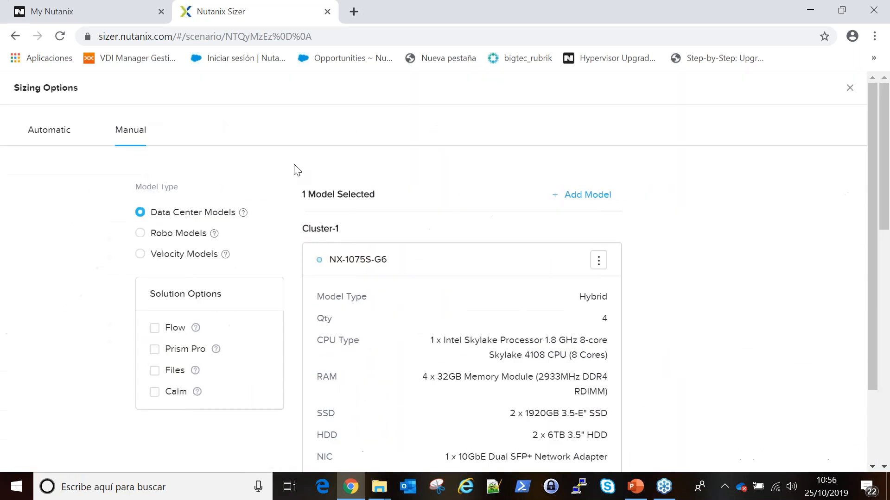
pyautogui.click(598, 260)
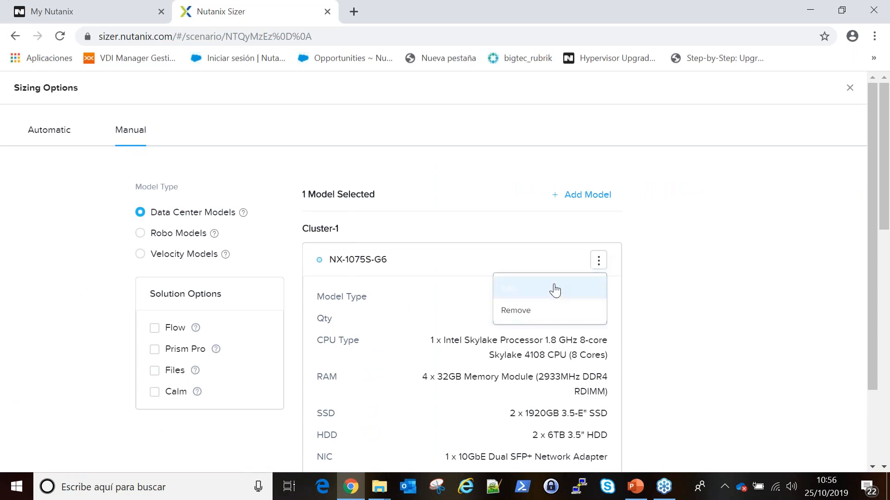
pyautogui.click(555, 291)
pyautogui.click(371, 388)
pyautogui.moveTo(371, 387); pyautogui.dragTo(180, 390)
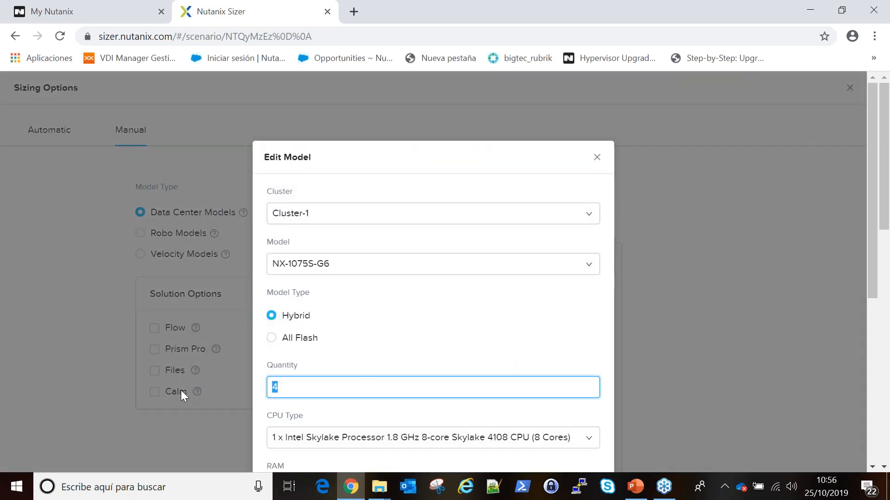
pyautogui.write('55')
pyautogui.click(348, 437)
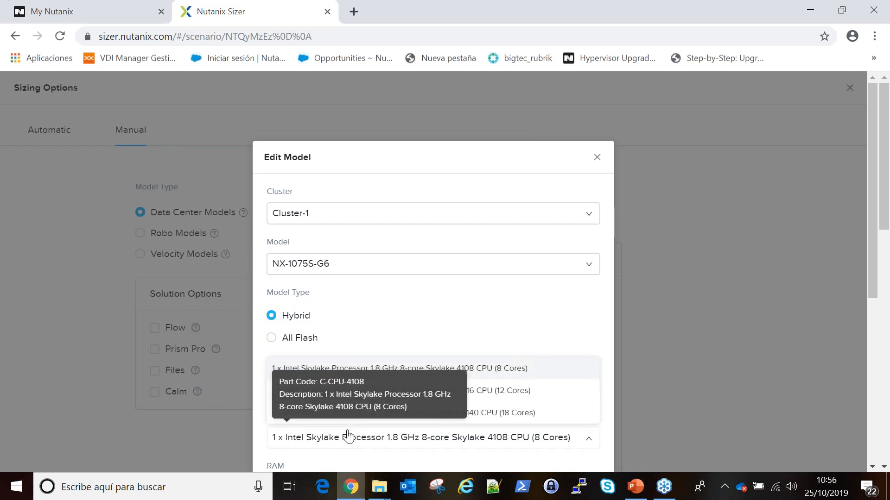
pyautogui.click(514, 391)
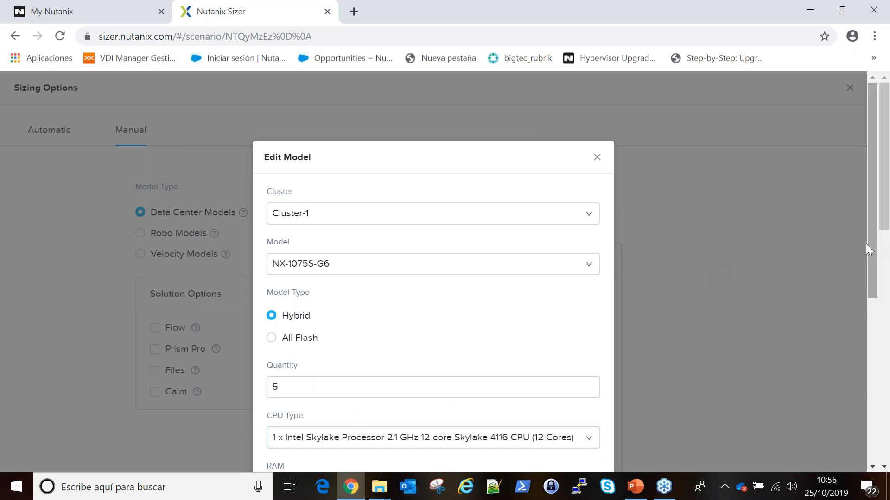
# Save the 5-node configuration and apply the manual sizing, bringing CPU usage to 50%.
pyautogui.moveTo(871, 272); pyautogui.dragTo(859, 449)
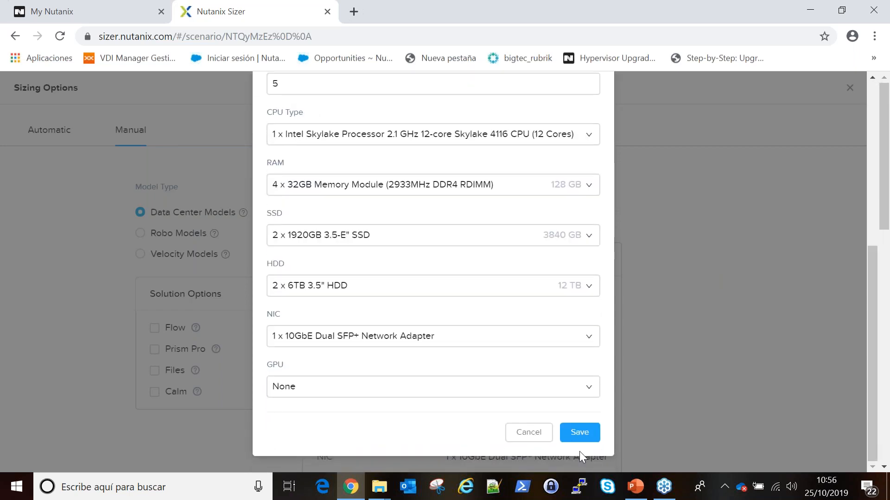
pyautogui.click(579, 438)
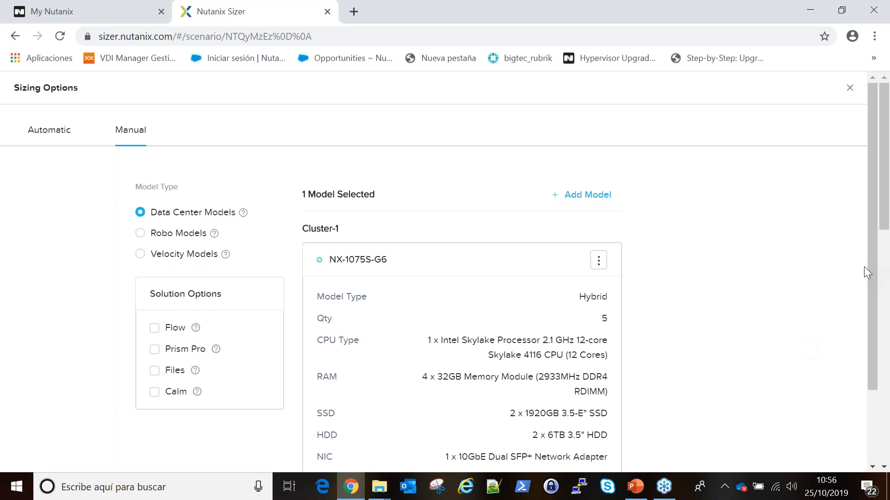
pyautogui.scroll(-2, 875, 274)
pyautogui.click(598, 449)
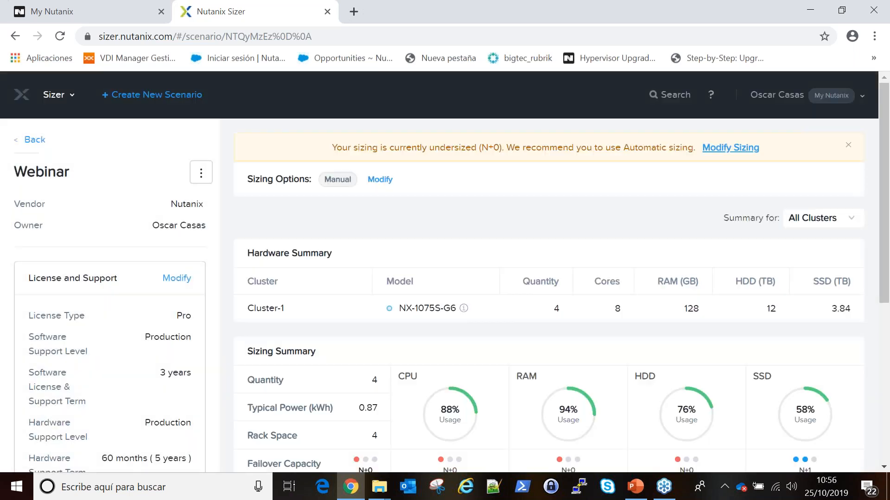
pyautogui.moveTo(470, 378)
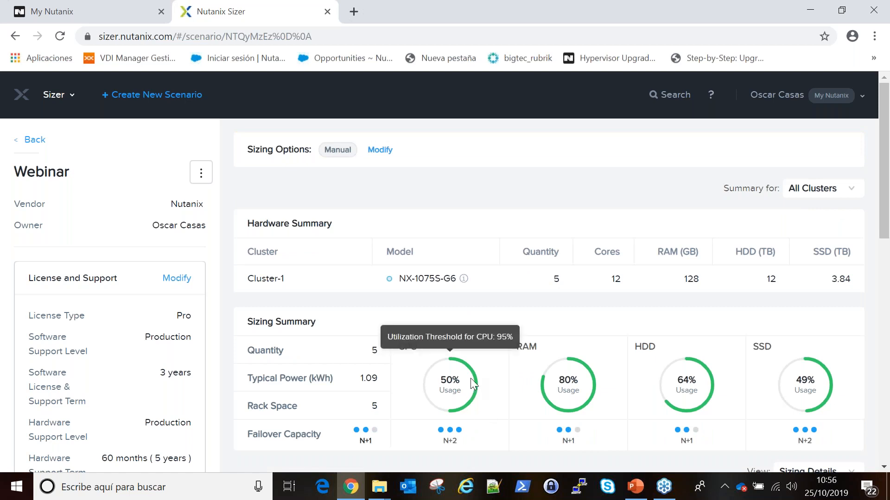